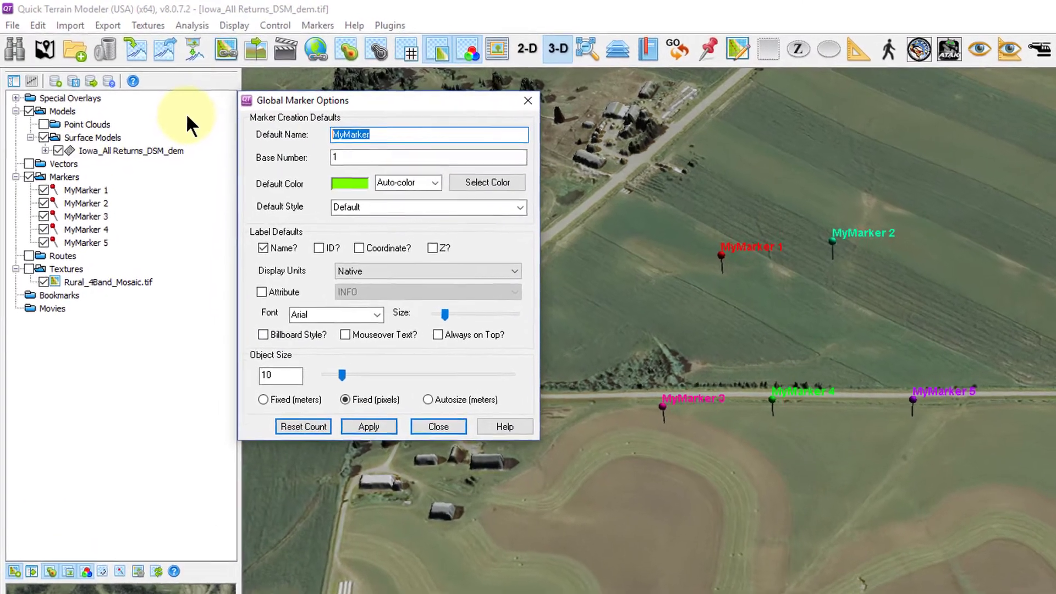
Clear the default marker name, set the base number to 20, apply the settings and reset the count.
key("BackSpace")
key("Tab")
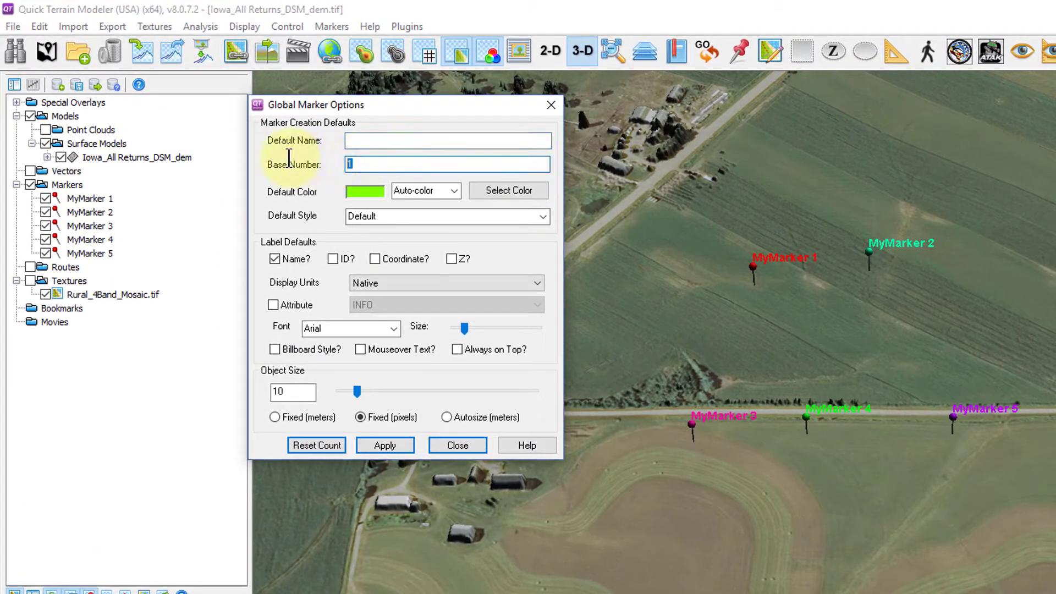
type("20")
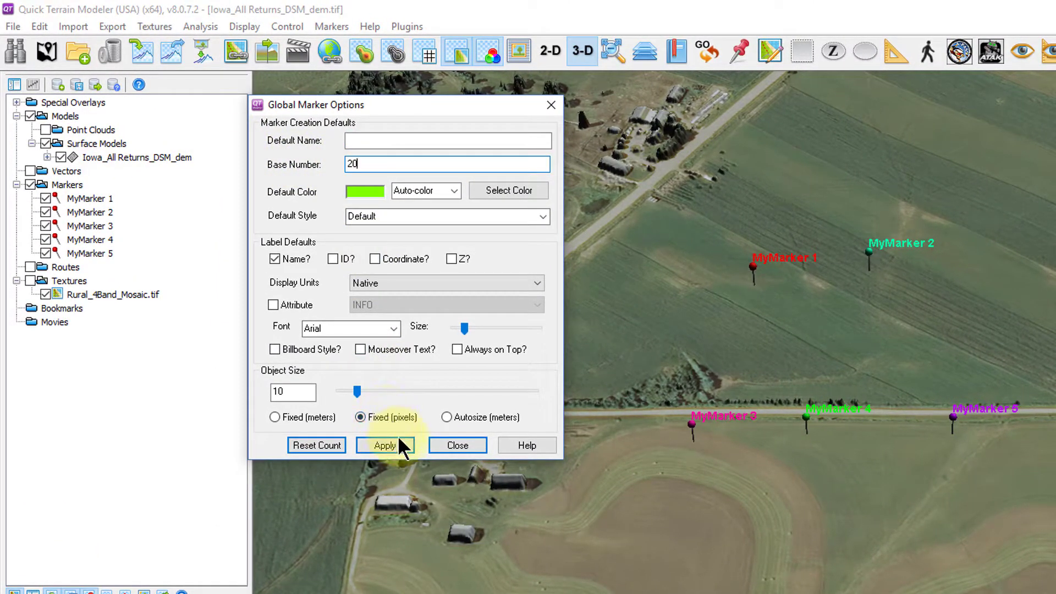
left_click(397, 441)
left_click(321, 443)
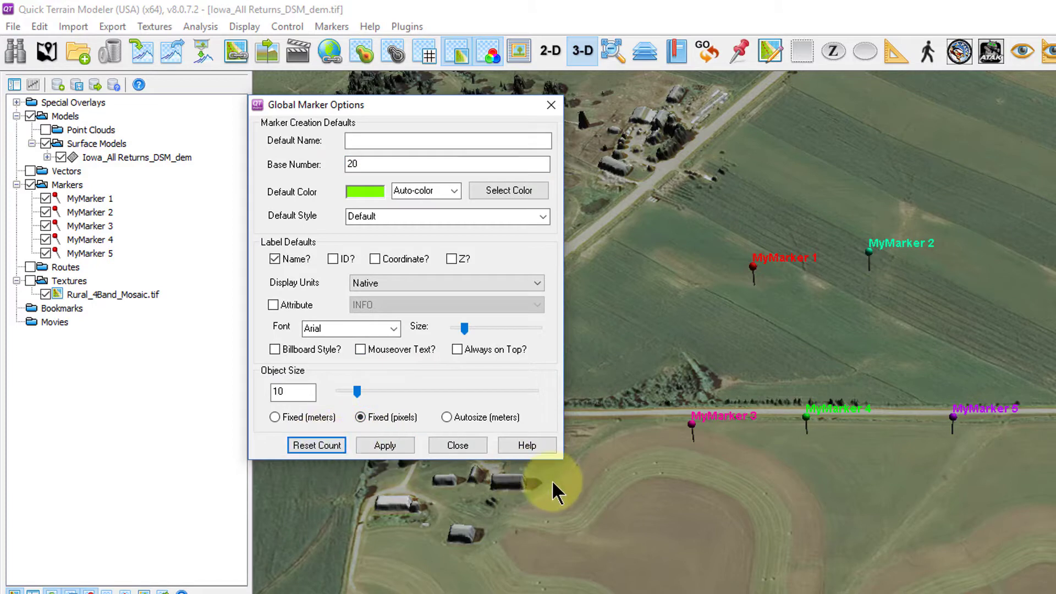
Place a row of new markers across the field south of the road.
left_click(688, 502)
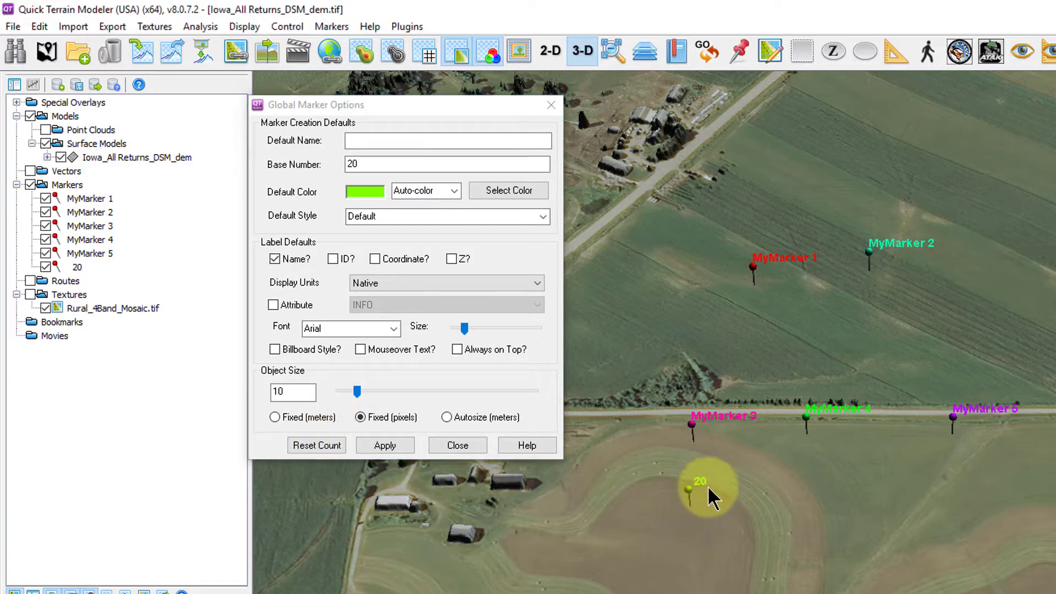
left_click(801, 495)
left_click(871, 496)
left_click(939, 499)
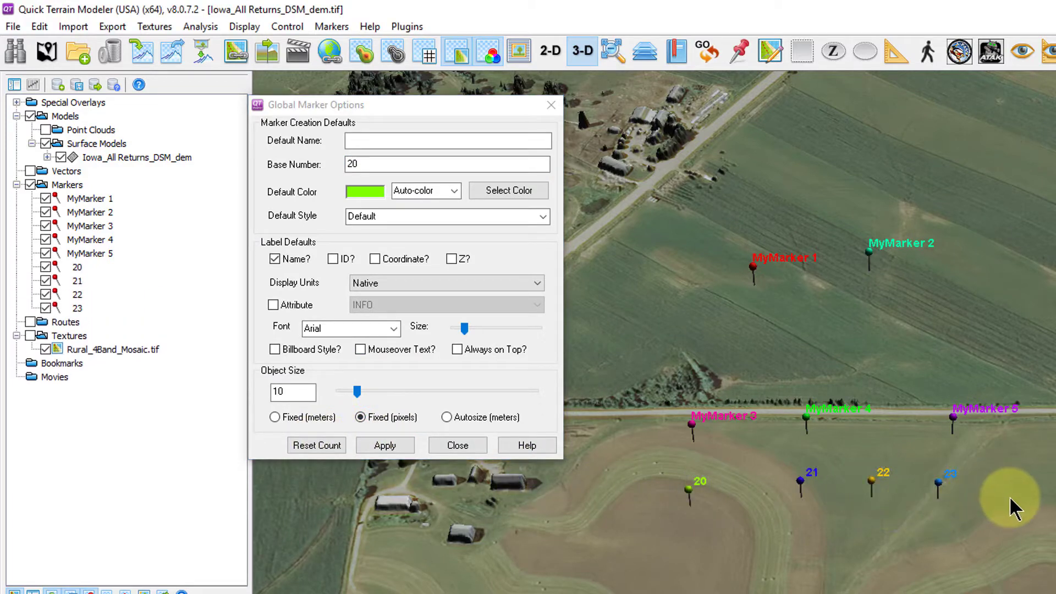
left_click(1012, 498)
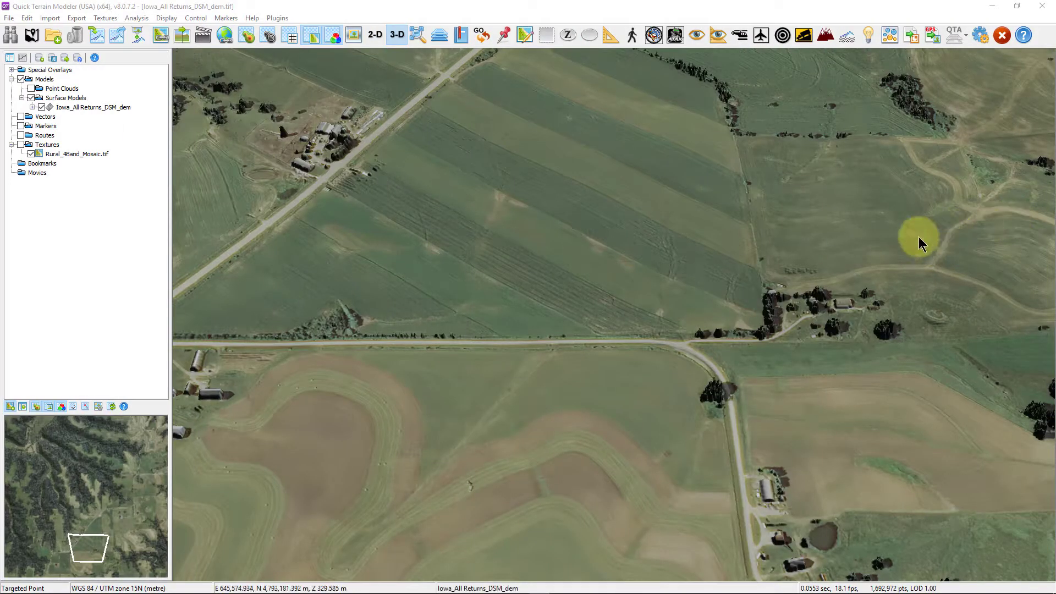
Open the Coordinate Converter and create a marker named My Name at the current point.
left_click(486, 40)
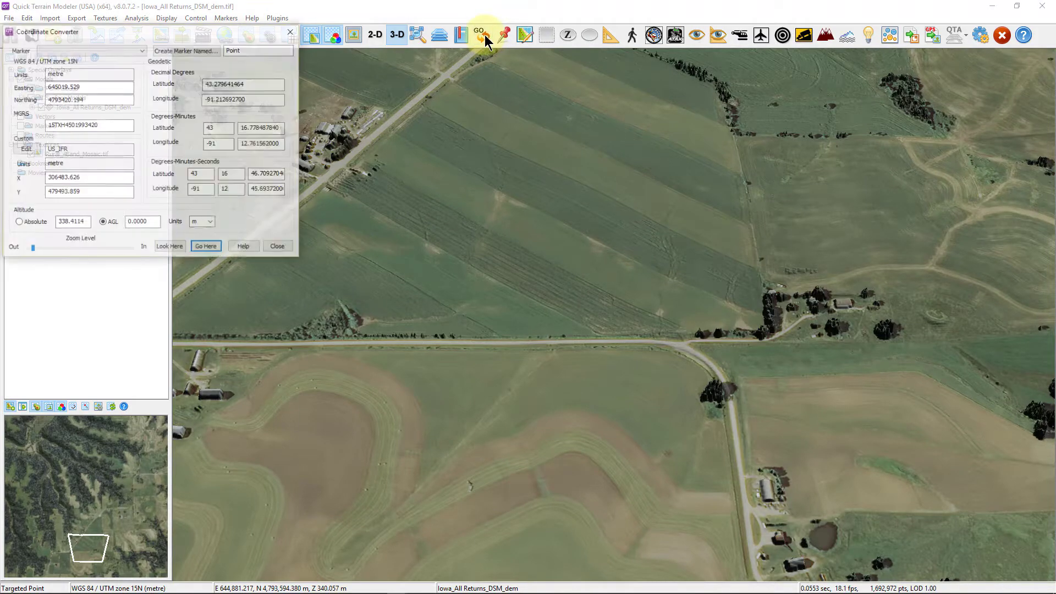
left_click_drag(199, 22, 376, 62)
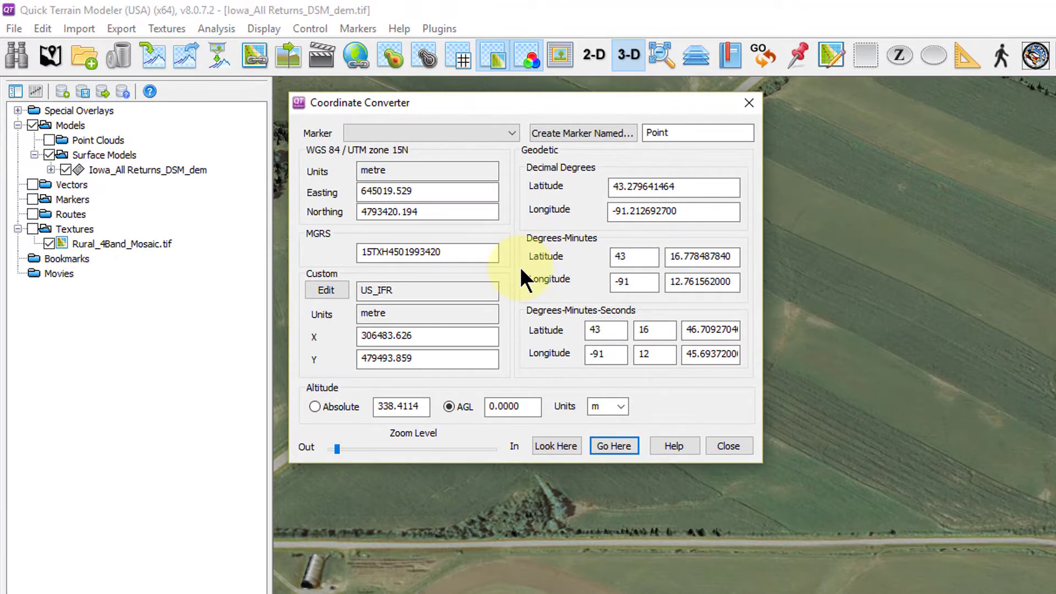
double_click(654, 133)
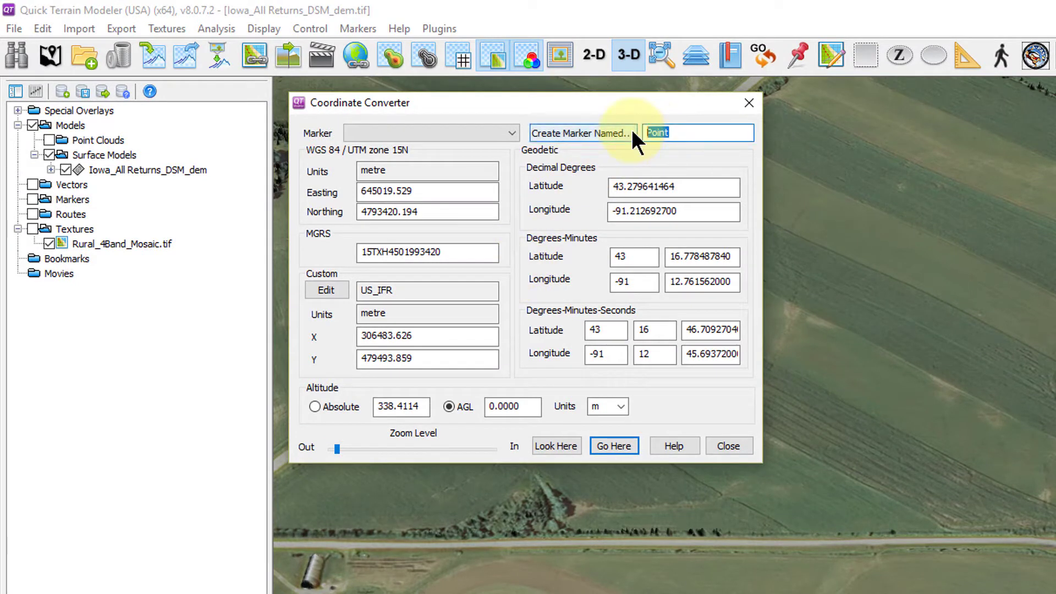
type("My Name")
left_click(626, 134)
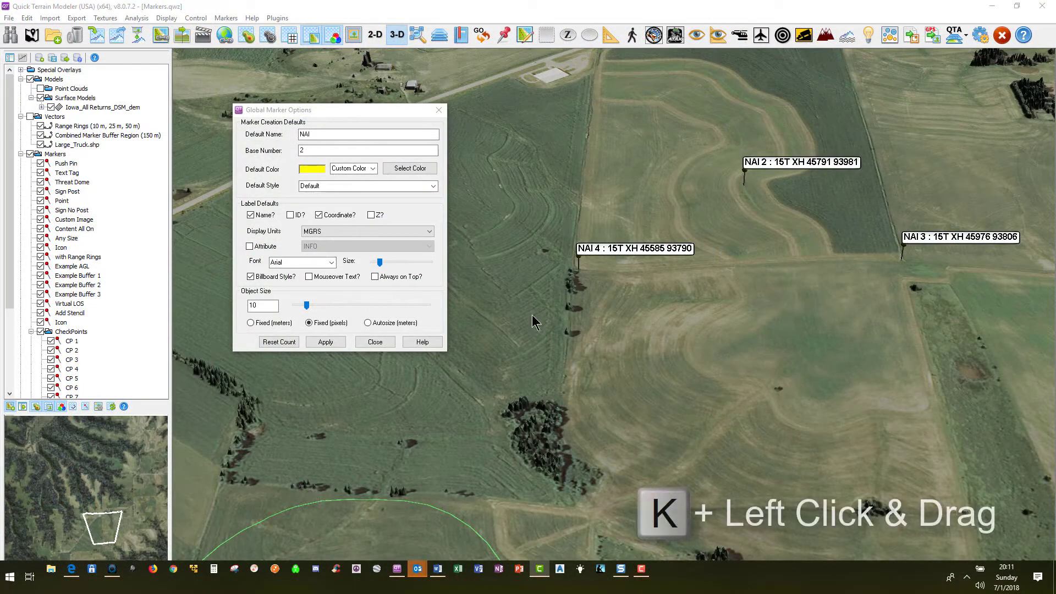
Close the marker options dialog and move marker NAI 2 south into the field below its original spot.
left_click(439, 111)
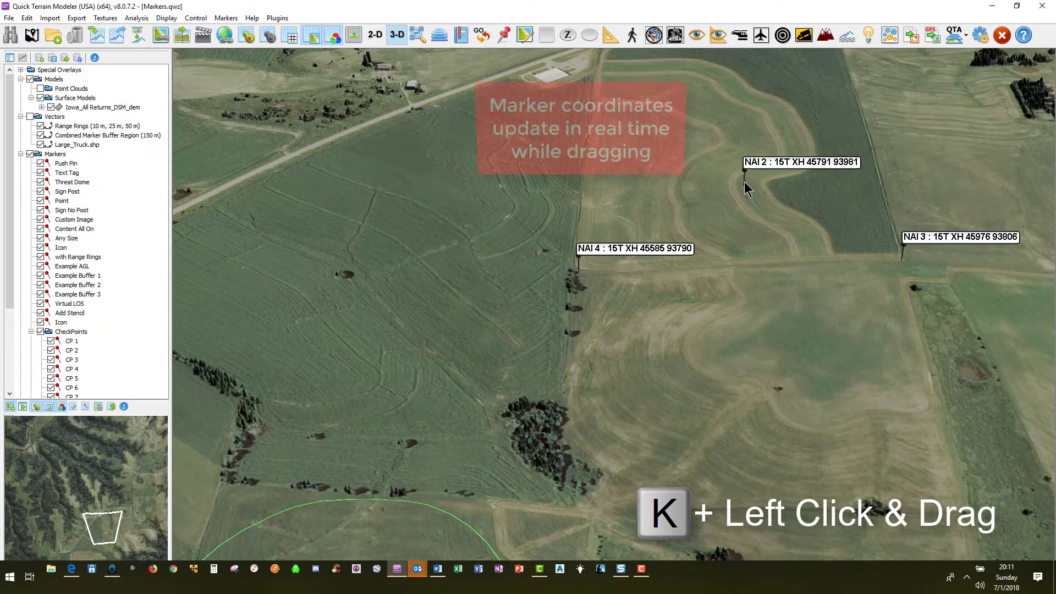
mouse_move(746, 183)
left_mouse_down()
mouse_move(754, 344)
mouse_move(737, 352)
left_mouse_up()
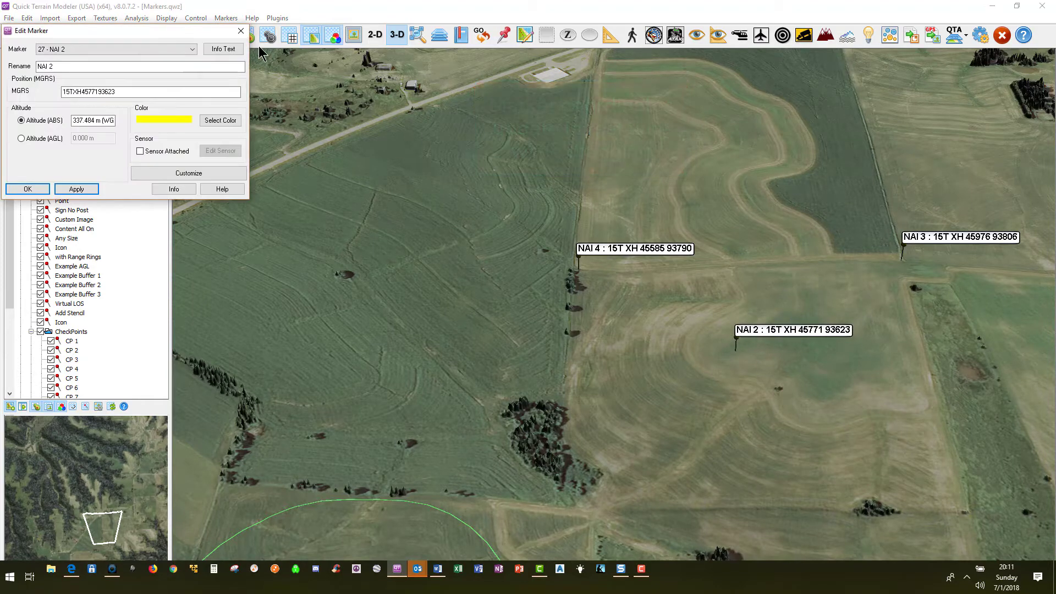
Edit marker NAI 2 to use altitude above ground level and set it to 100 m.
mouse_move(188, 33)
left_mouse_down()
mouse_move(370, 186)
mouse_move(432, 200)
mouse_move(441, 223)
left_mouse_up()
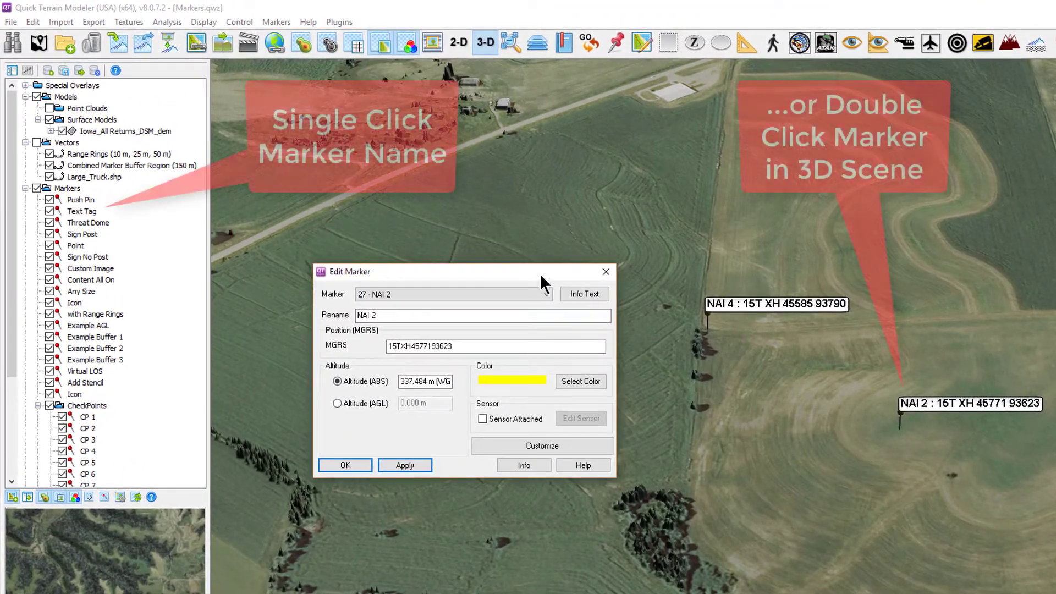
left_click_drag(540, 274, 540, 275)
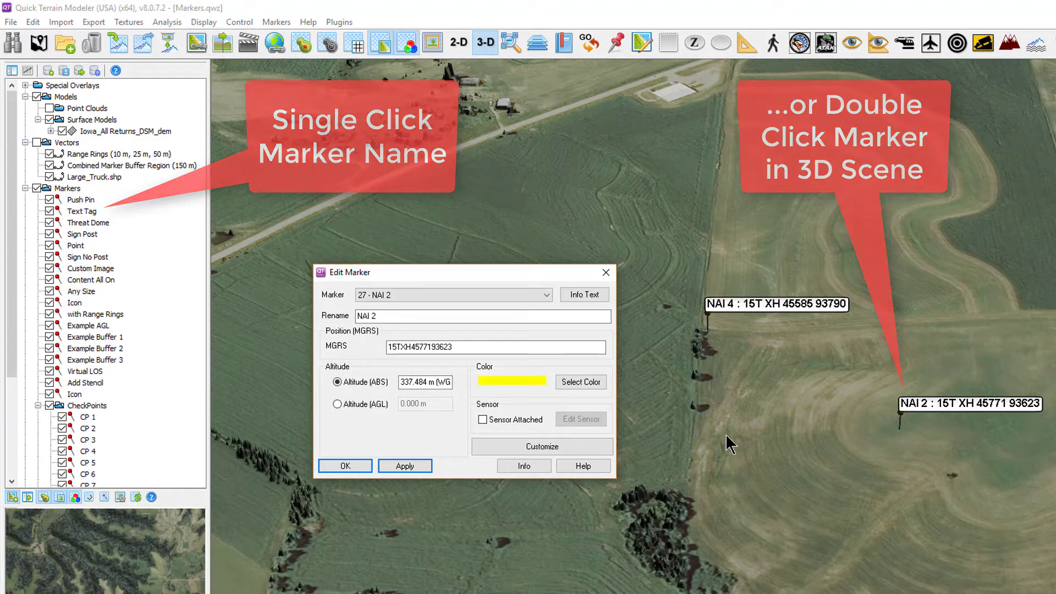
left_click(336, 405)
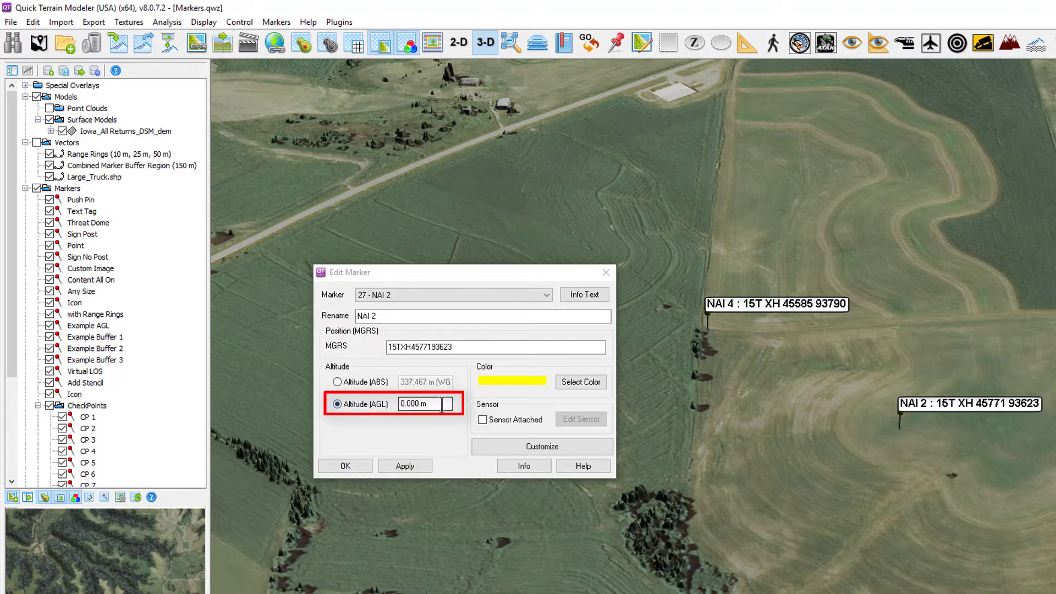
left_click_drag(438, 405, 386, 397)
type("1")
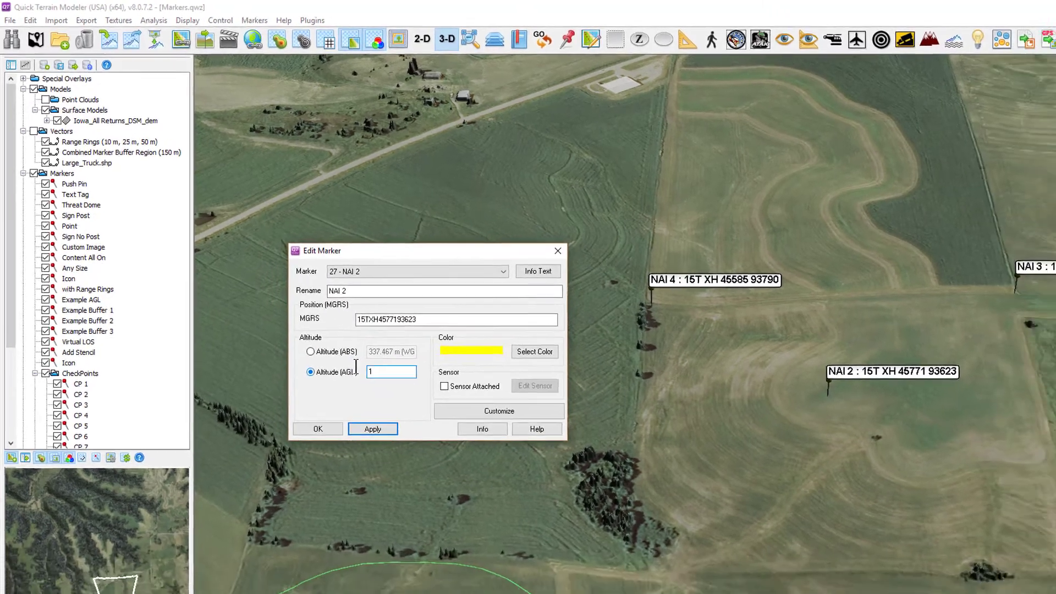
type("00")
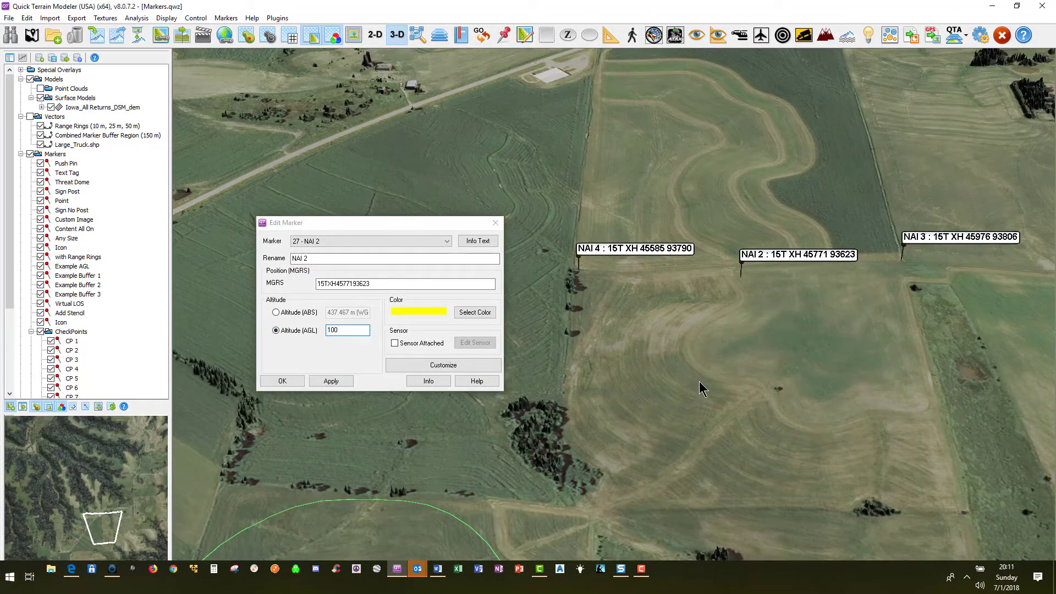
mouse_move(699, 381)
left_mouse_down()
mouse_move(708, 332)
mouse_move(727, 332)
left_mouse_up()
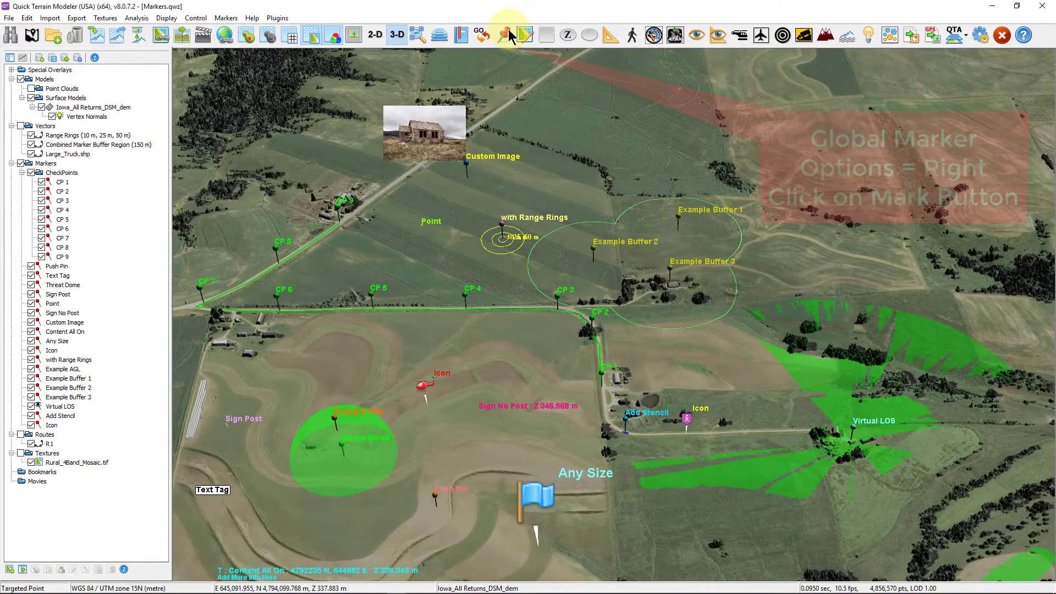
Open the global marker options and the Icon marker's individual customization dialog, then close both.
right_click(510, 37)
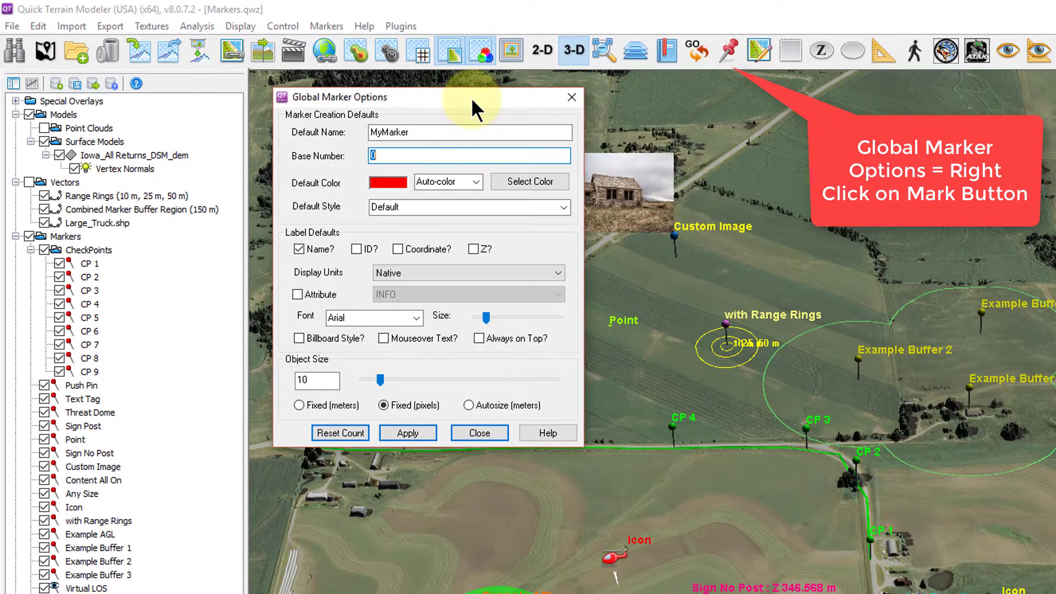
left_click(495, 433)
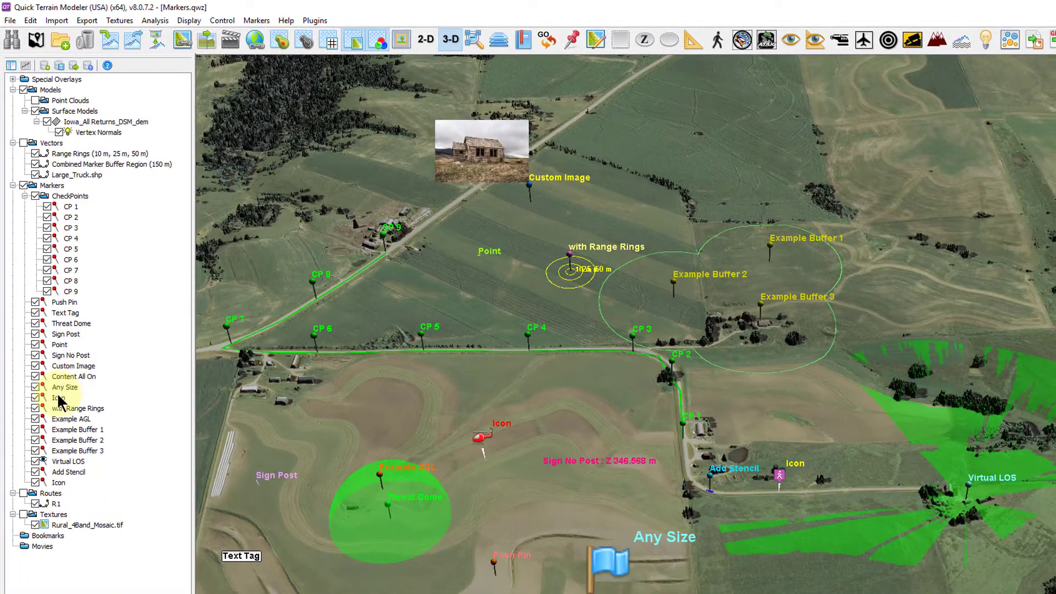
right_click(74, 507)
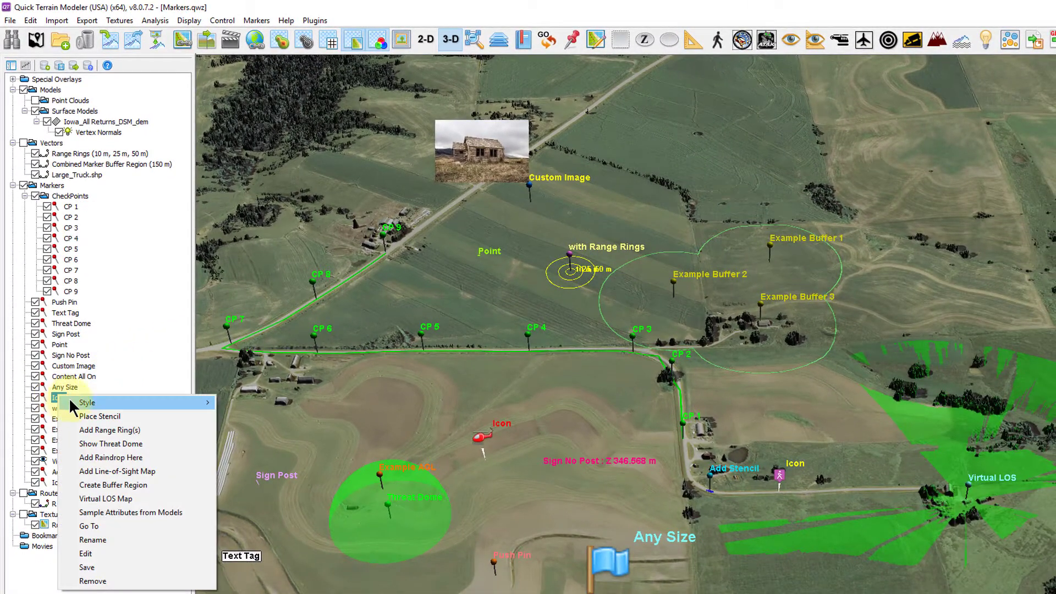
mouse_move(127, 405)
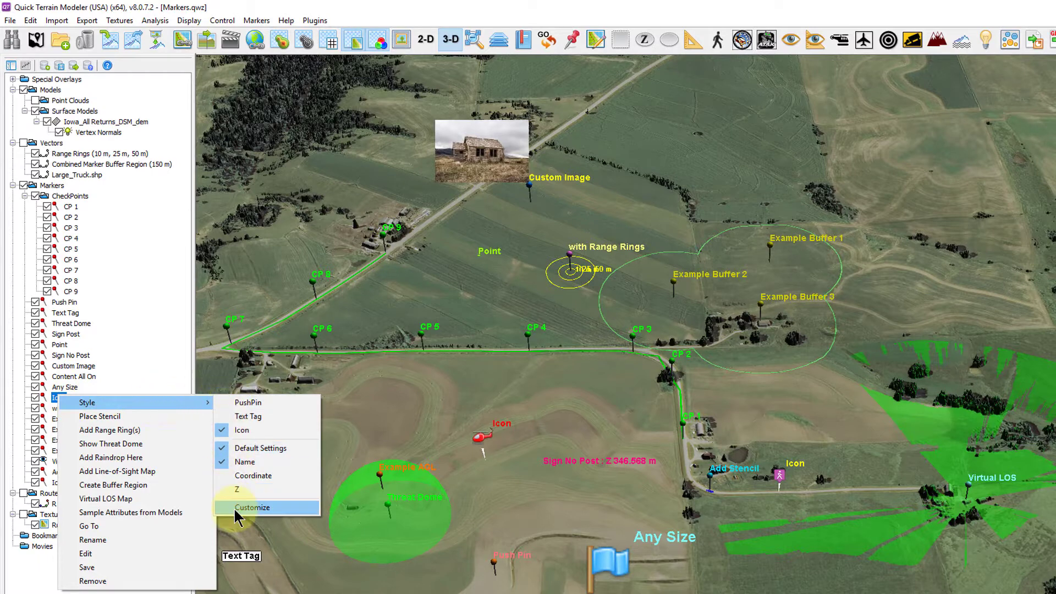
left_click(252, 507)
left_click_drag(215, 36, 324, 69)
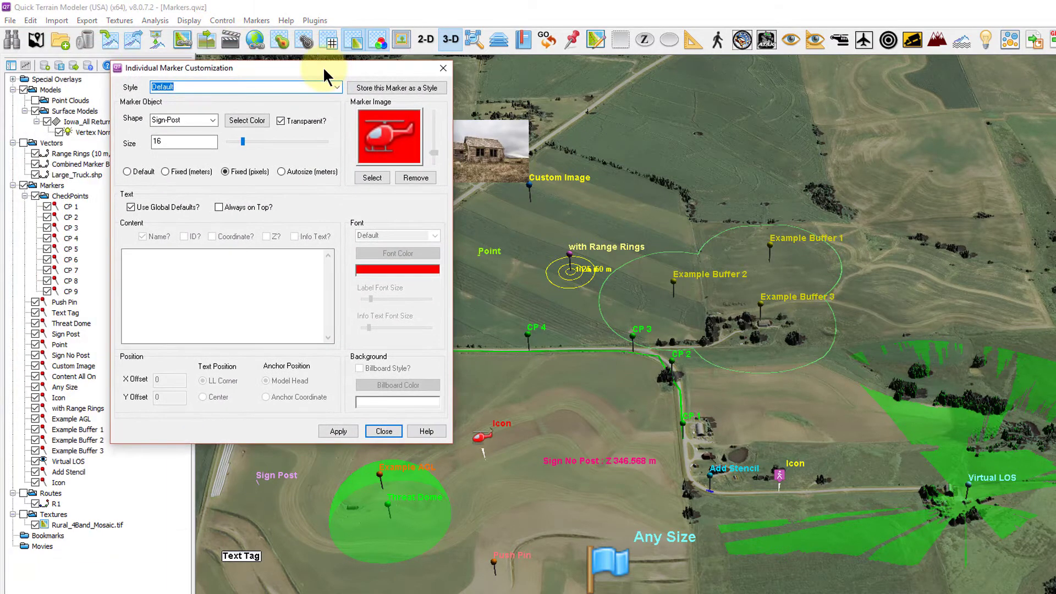
left_click(385, 431)
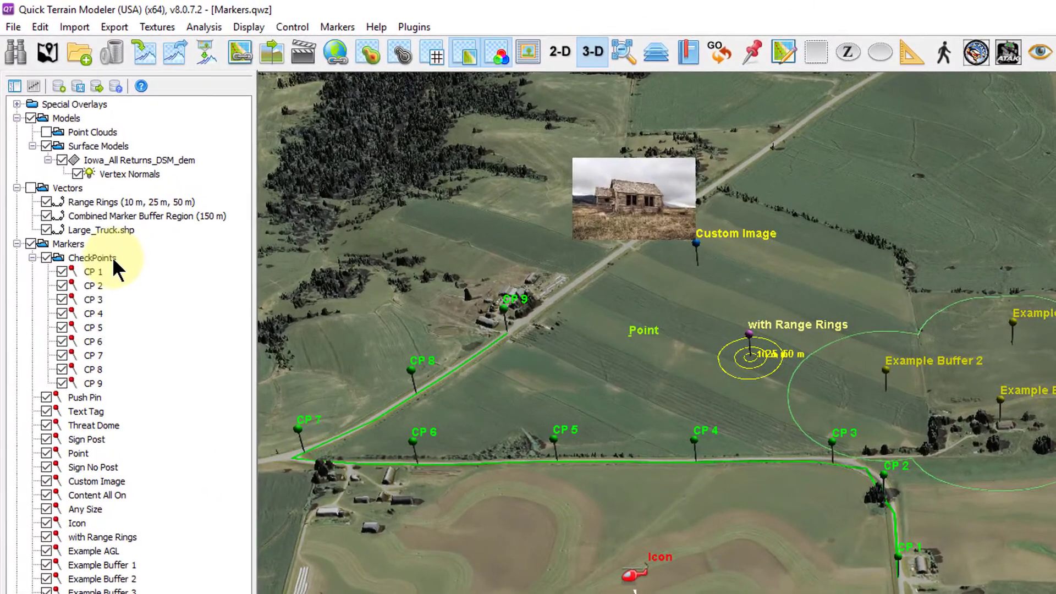
Customize the CheckPoints folder markers with a dark purple colour (Red 64, Green 0, Blue 128) and apply it.
right_click(85, 195)
mouse_move(236, 270)
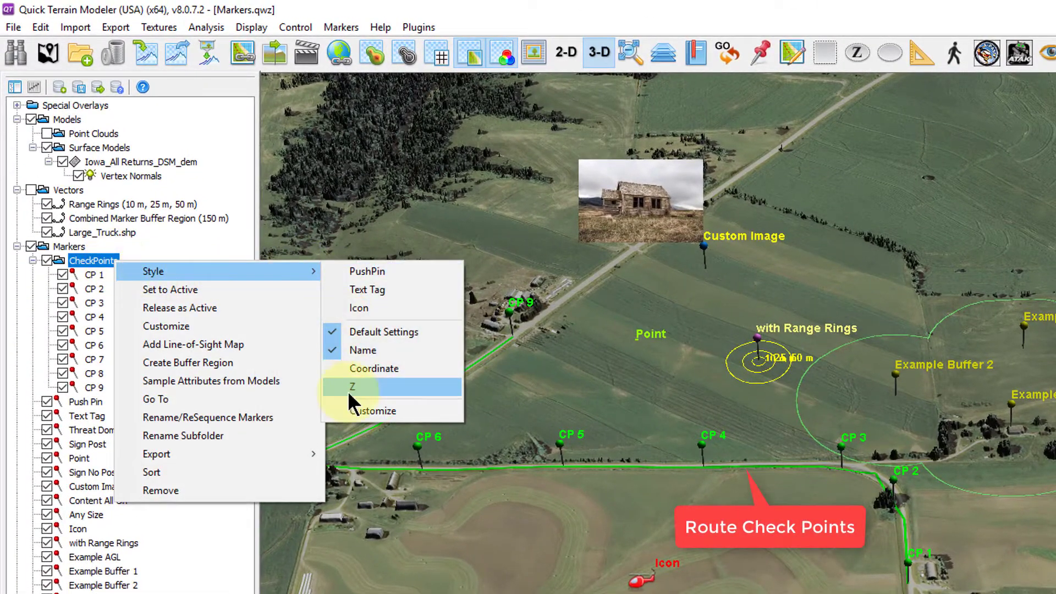
left_click(351, 412)
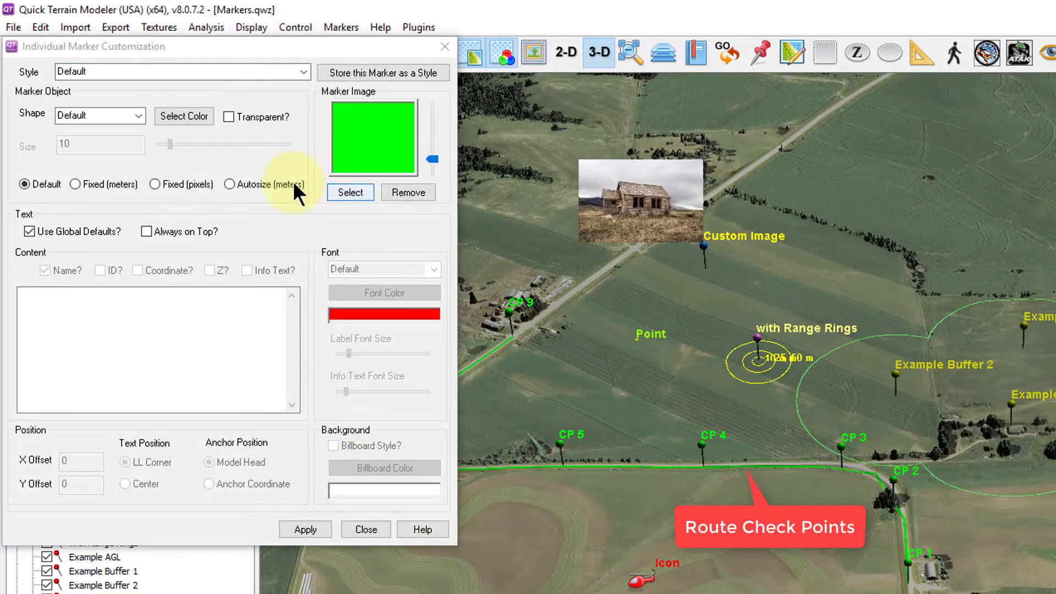
left_click(198, 118)
left_click(174, 181)
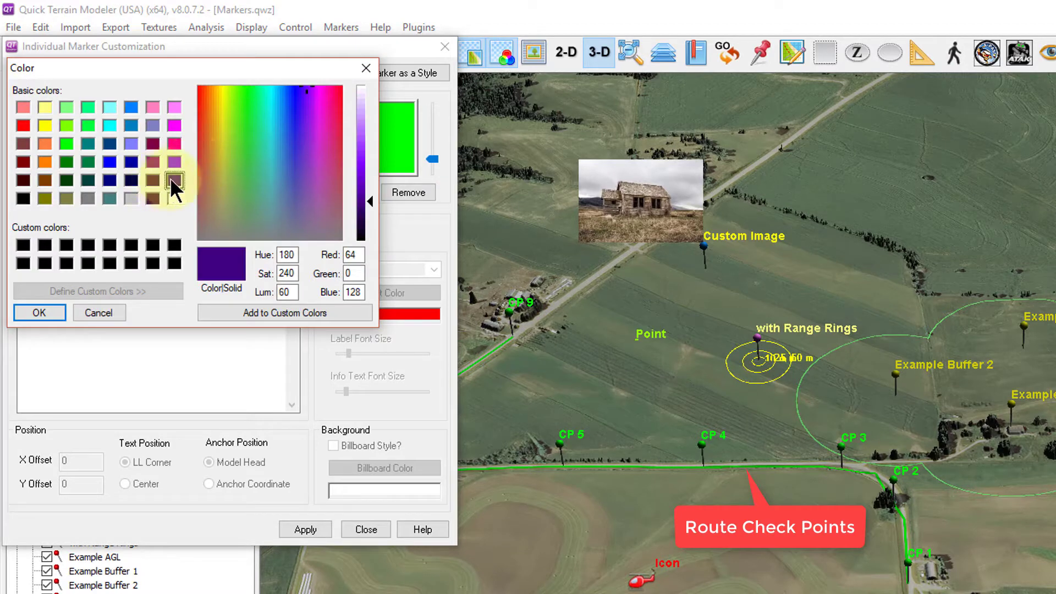
left_click(48, 311)
left_click(291, 527)
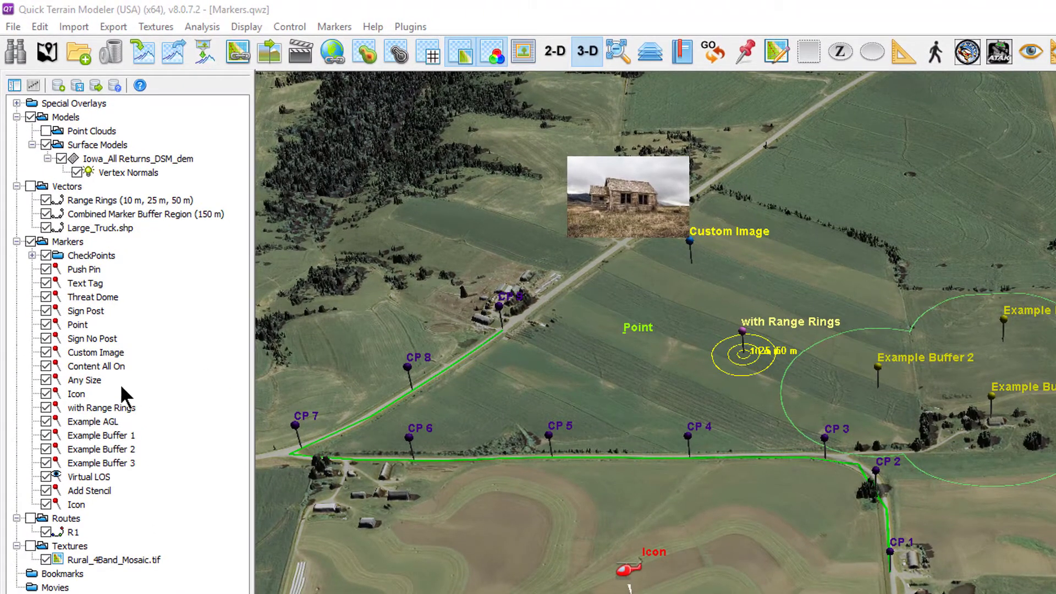
Change the Point marker's style to the jeep icon.
right_click(77, 325)
mouse_move(257, 338)
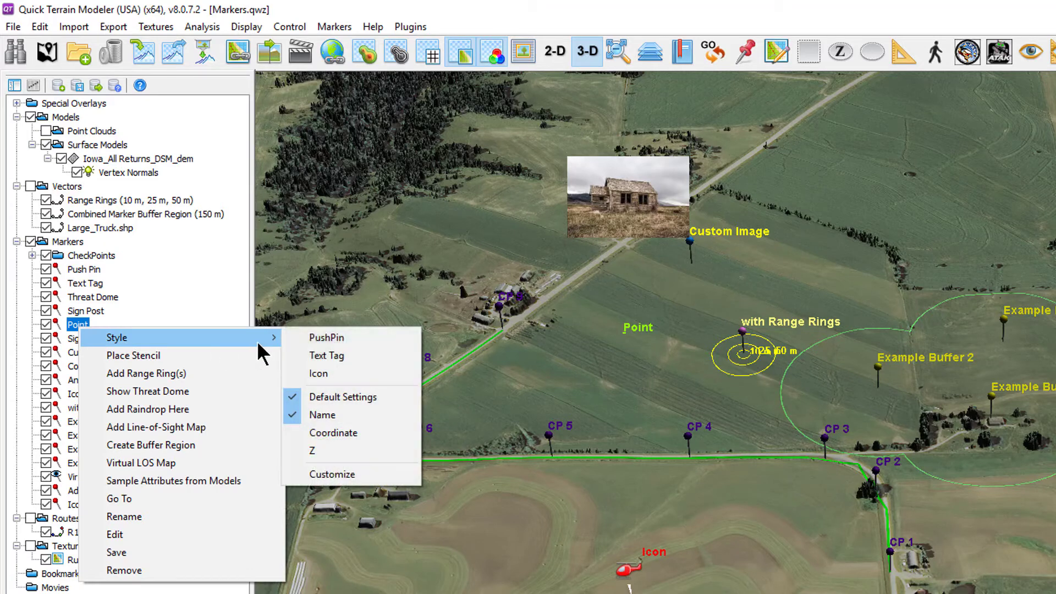
left_click(319, 373)
mouse_move(200, 45)
left_mouse_down()
mouse_move(272, 65)
mouse_move(344, 114)
left_mouse_up()
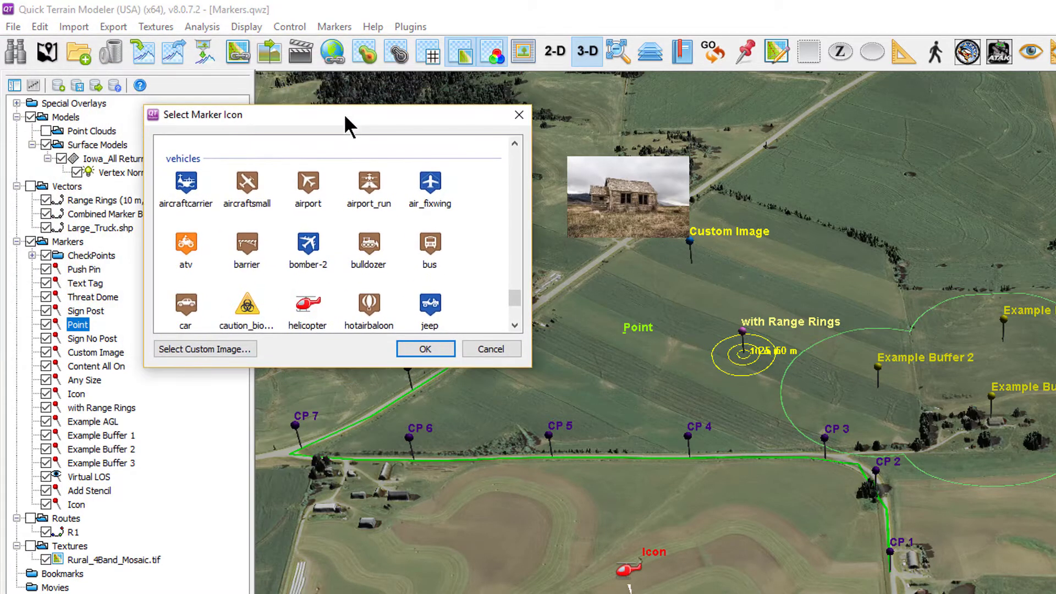
left_click(429, 305)
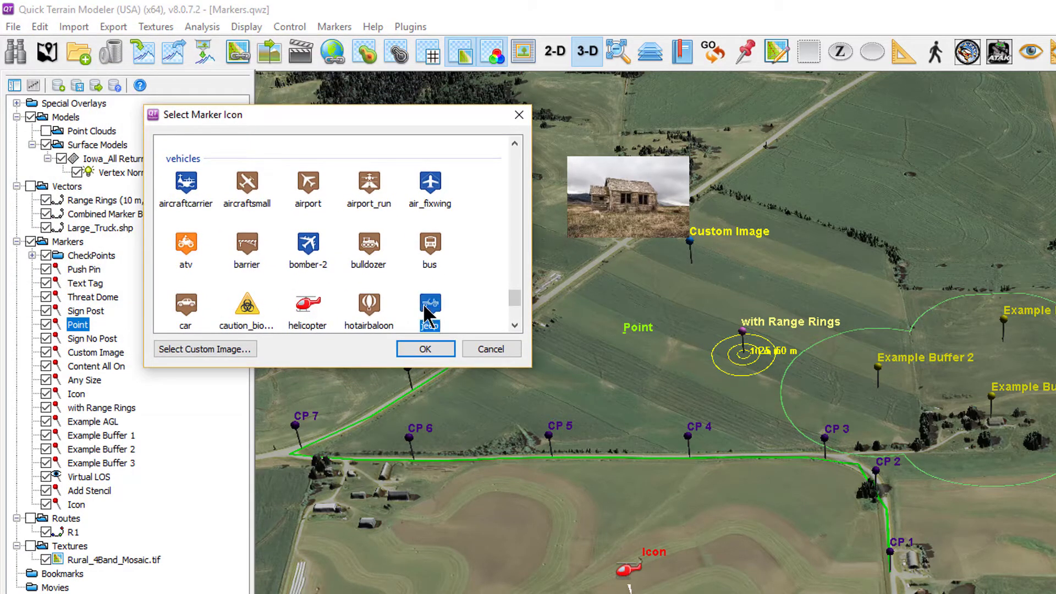
left_click(425, 349)
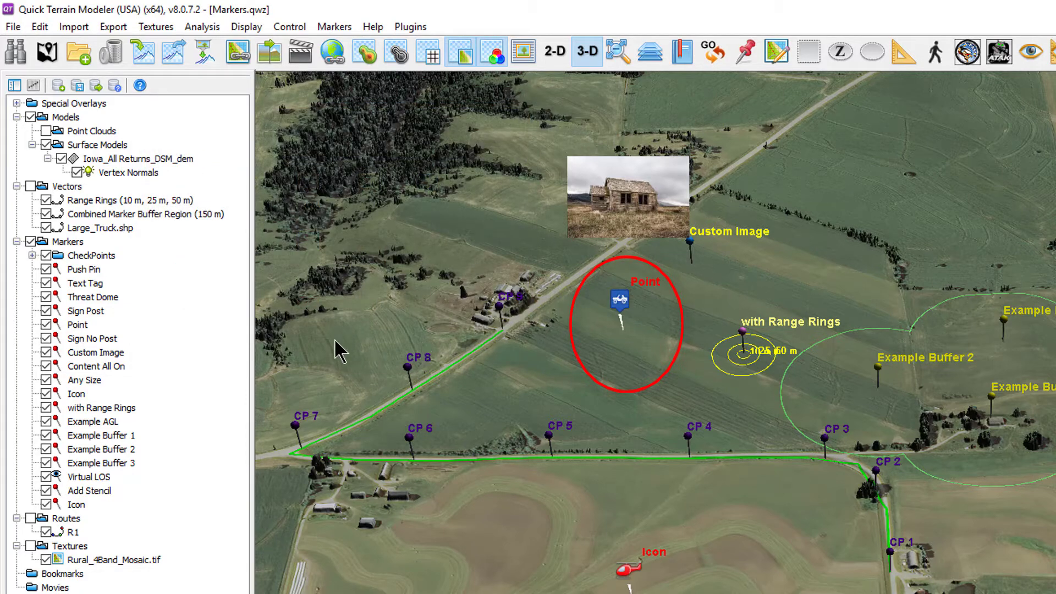
Open the custom image browser for the Point marker's icon and review the supported image file types.
right_click(85, 321)
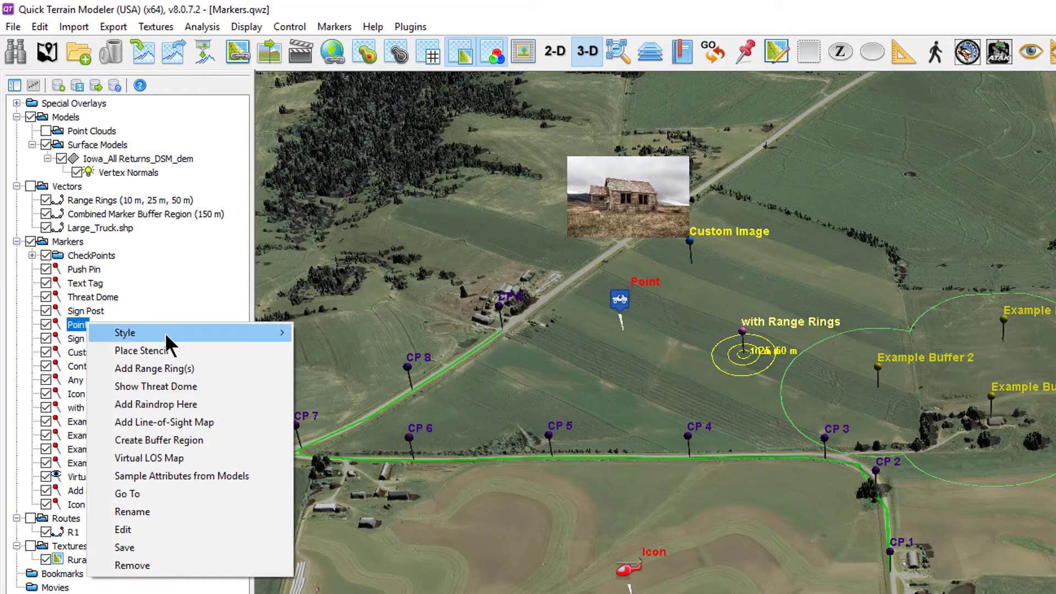
mouse_move(283, 336)
left_click(312, 370)
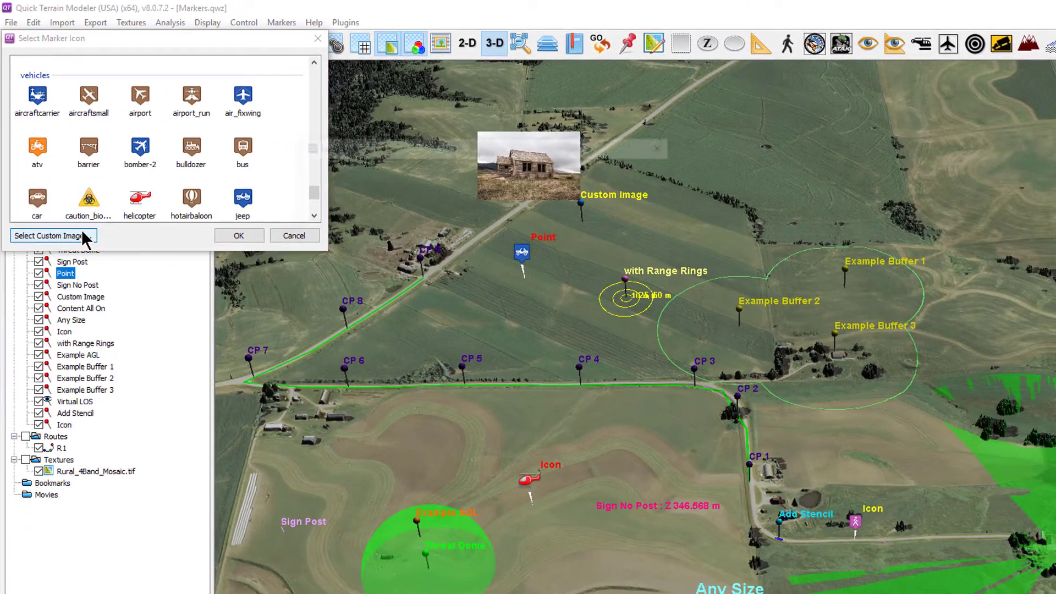
left_click(88, 244)
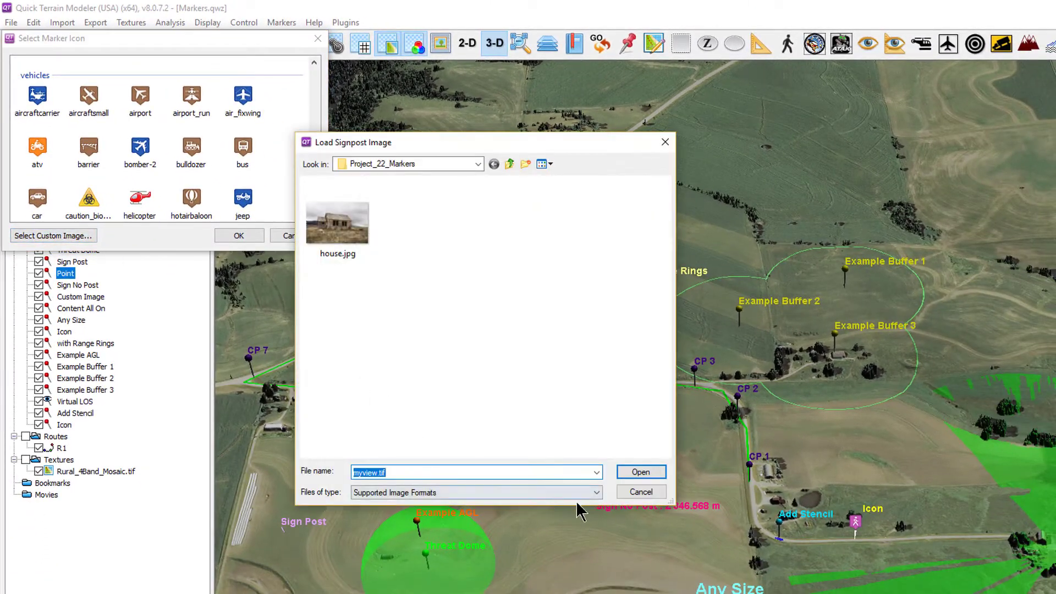
left_click(596, 493)
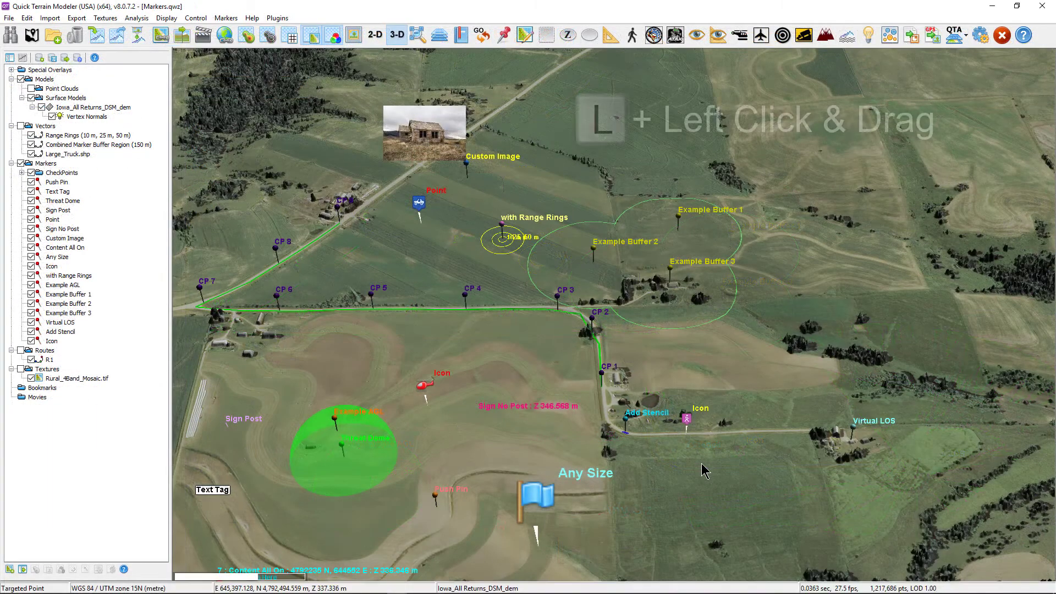
Adjust the light source direction over the terrain using the L drag interaction in the 3D view.
key("l")
left_click_drag(701, 464, 756, 392)
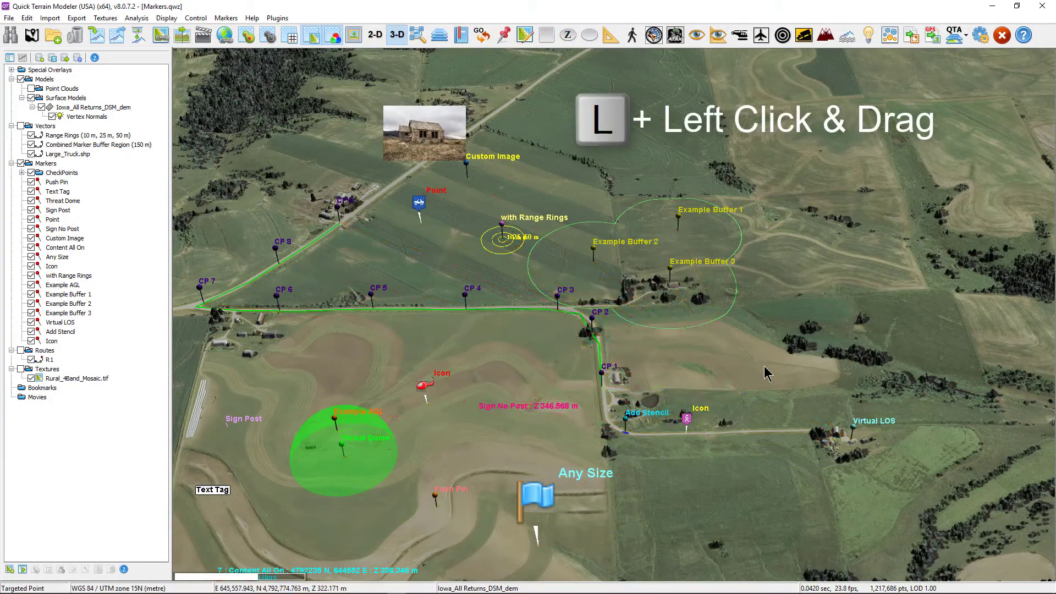
left_click(819, 516)
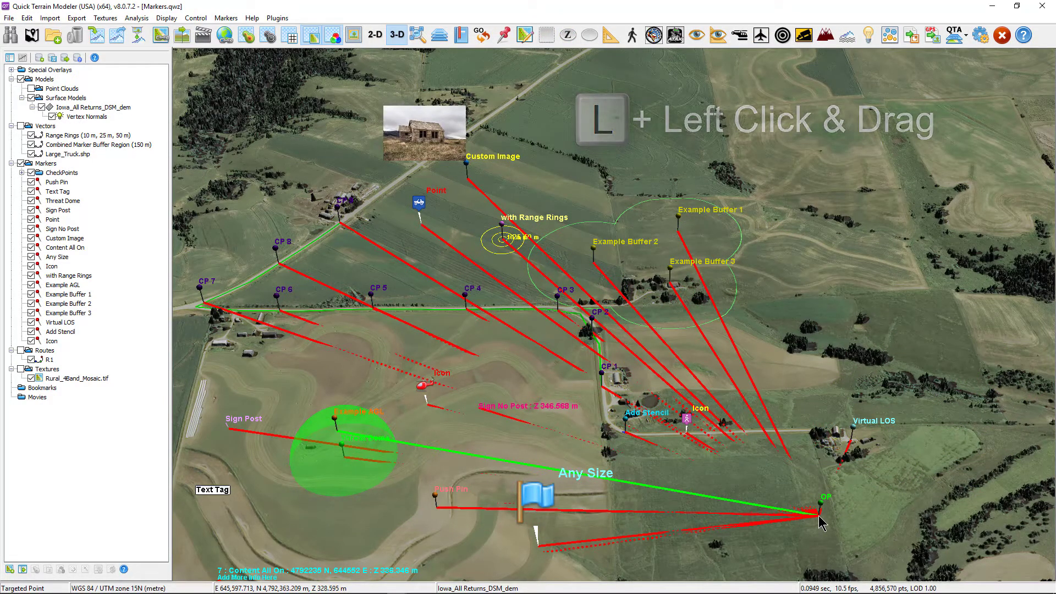
Open the Define Mission Route(s) dialog to review route R1's marker list, then close it.
left_click(227, 18)
left_click(247, 153)
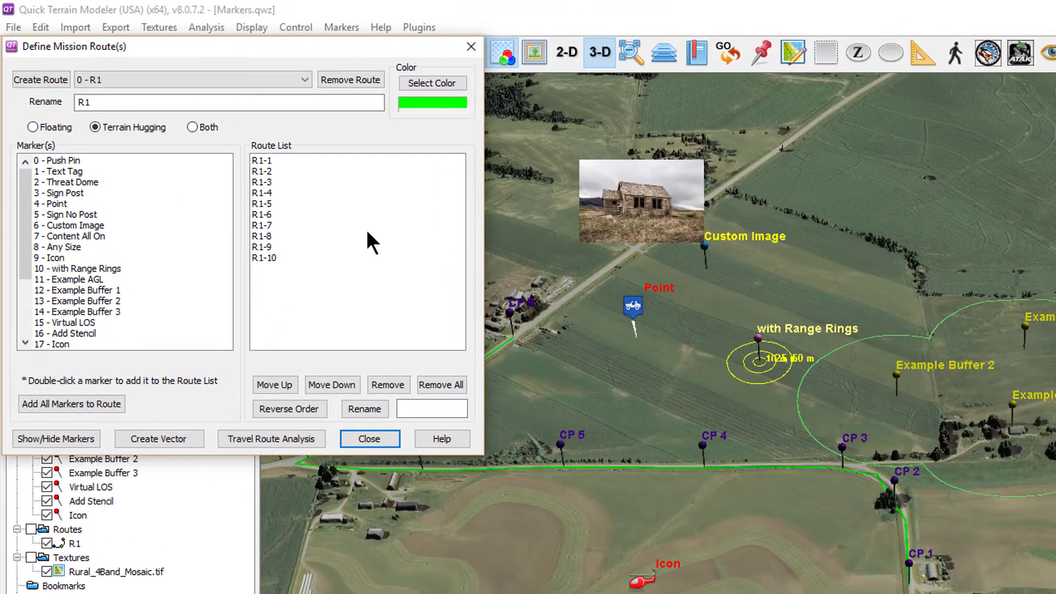
left_click(372, 439)
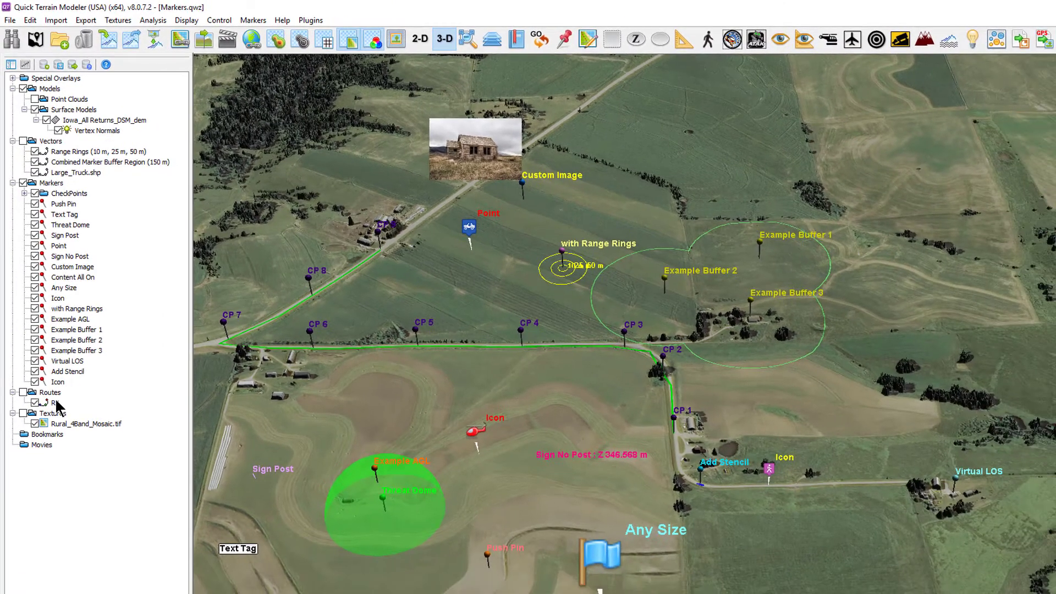
Open the Marker Manager from the Markers folder in the layer tree.
right_click(75, 543)
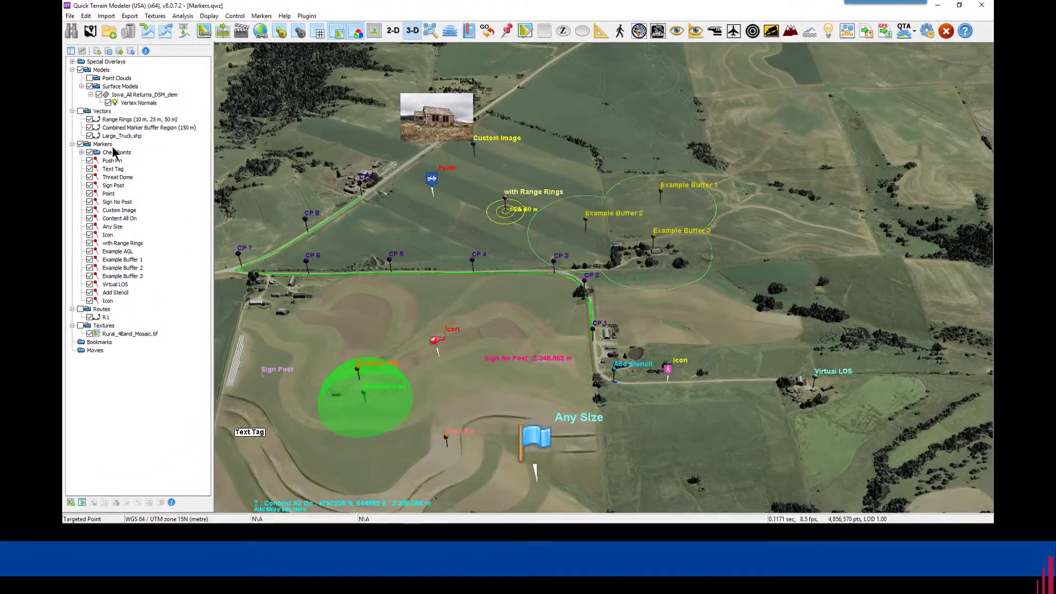
left_click(193, 116)
right_click(55, 165)
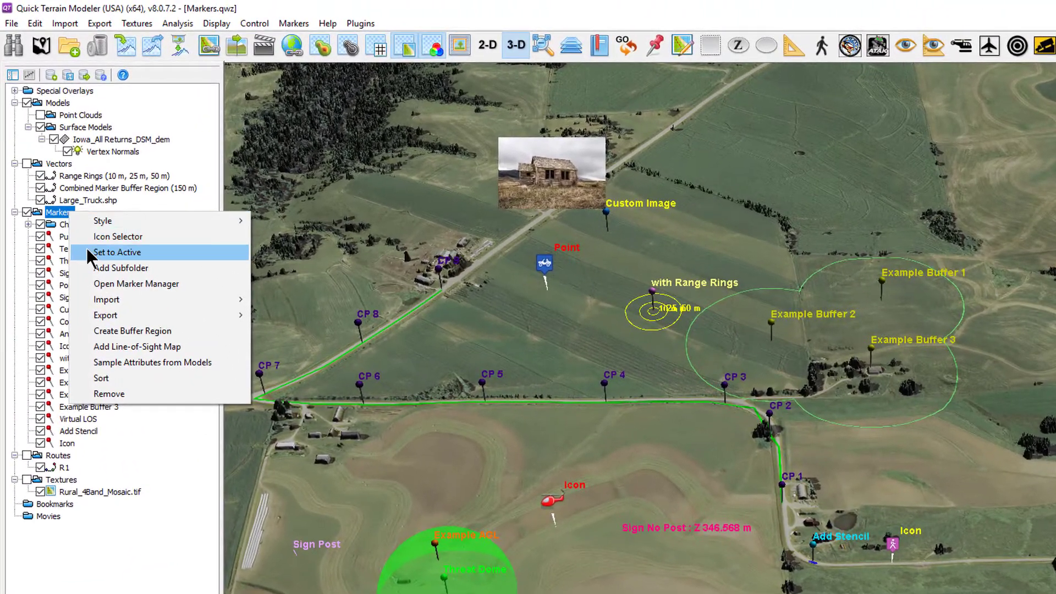
left_click(76, 219)
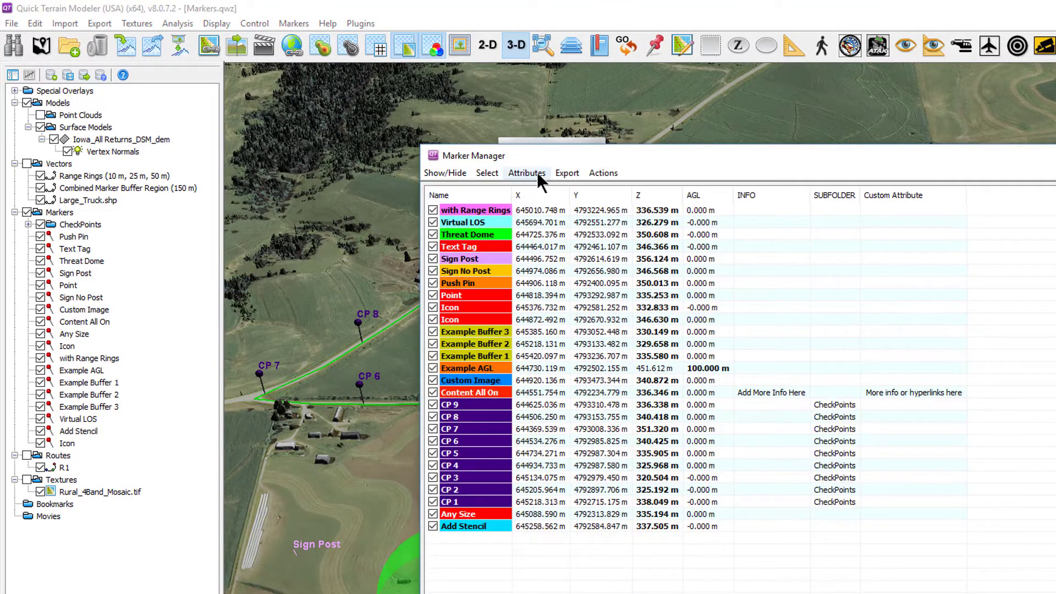
Move the Marker Manager window aside and browse its Show/Hide and Select menus.
left_click_drag(552, 156, 450, 122)
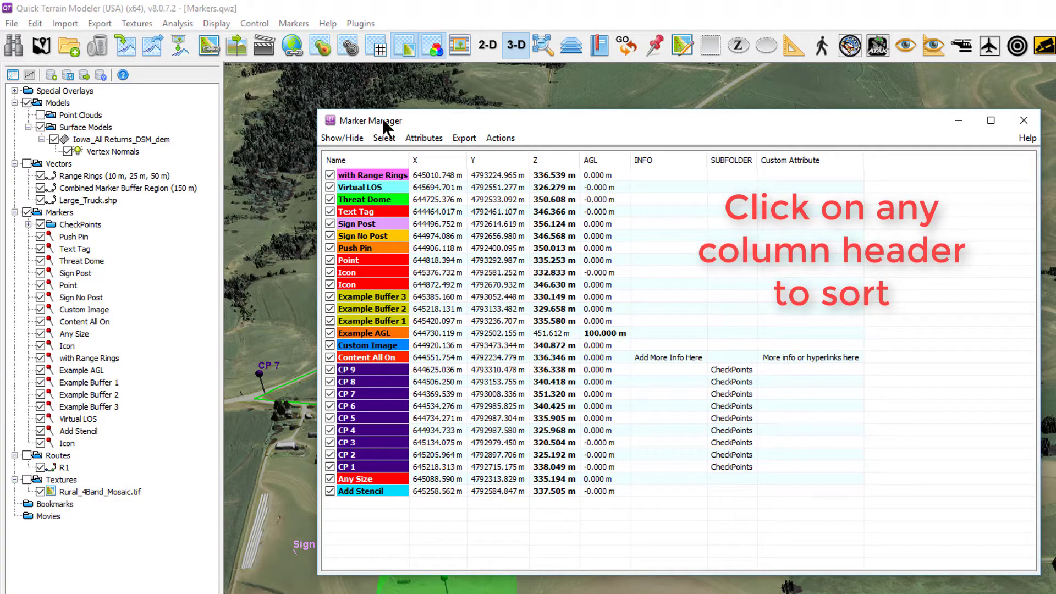
left_click(356, 138)
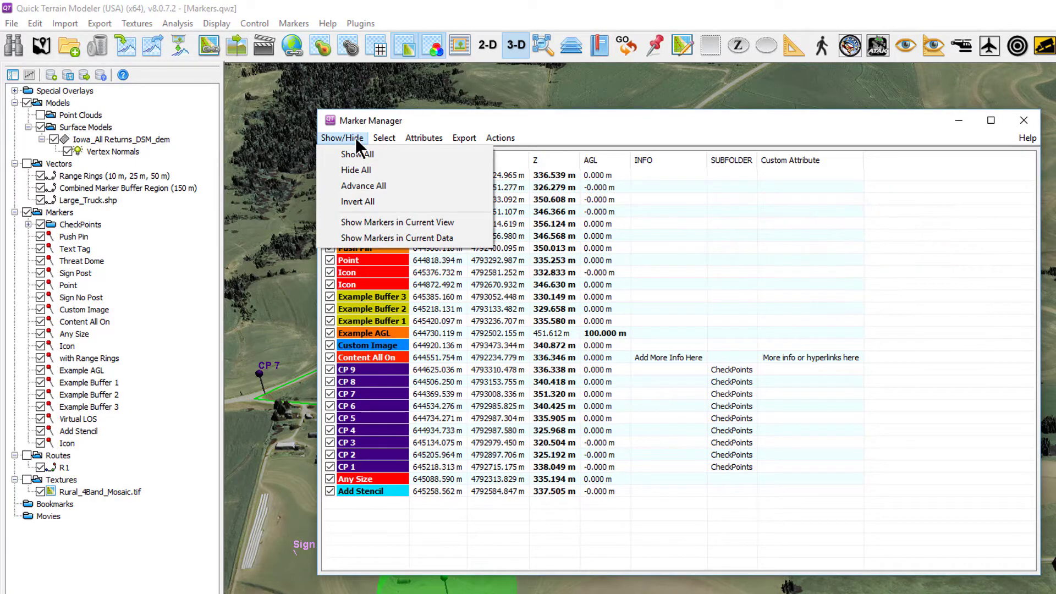
left_click(356, 137)
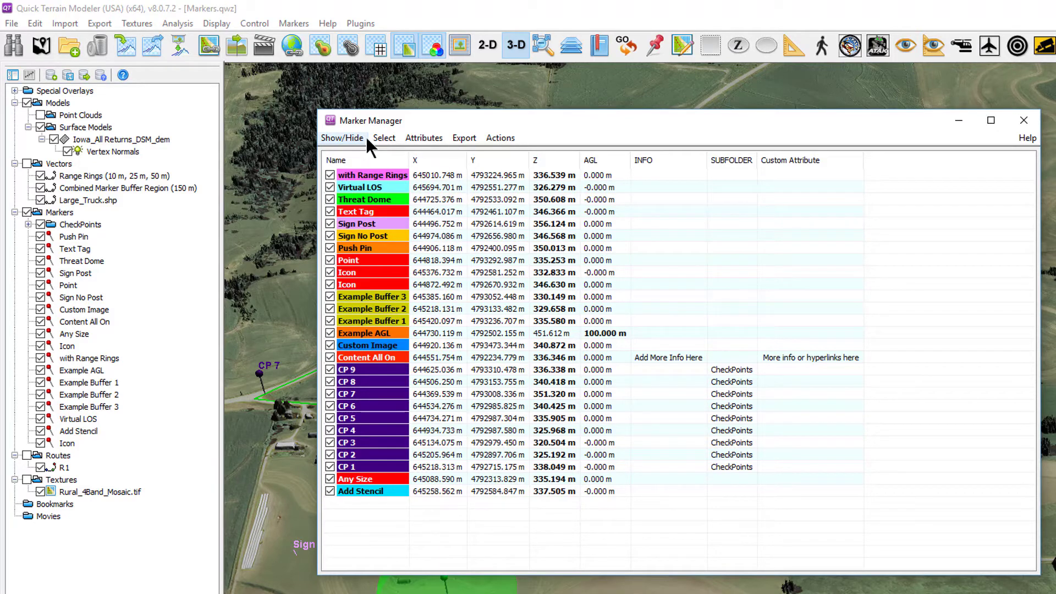
left_click(384, 138)
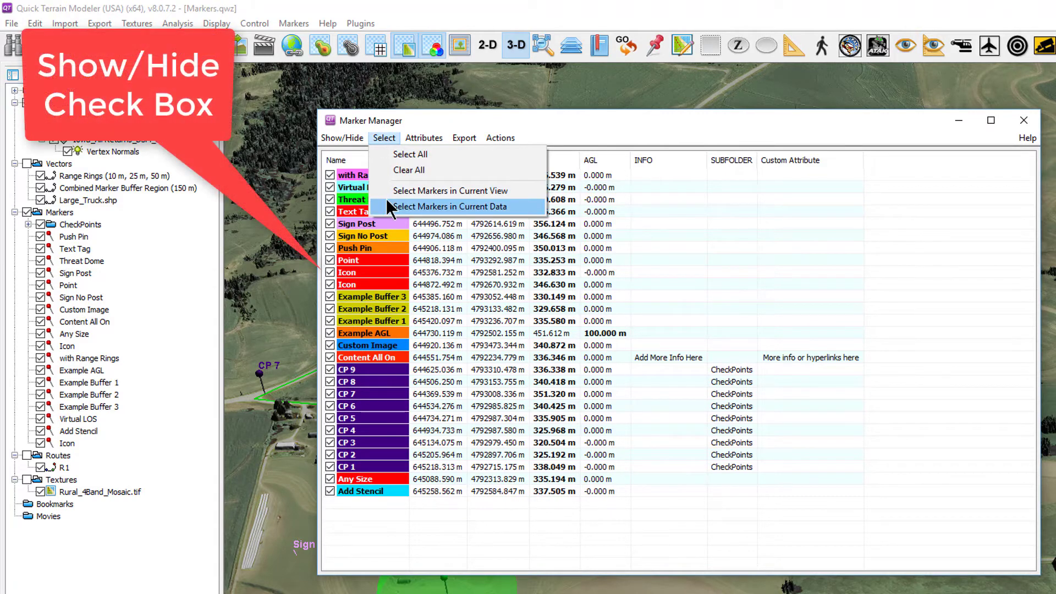
left_click(394, 116)
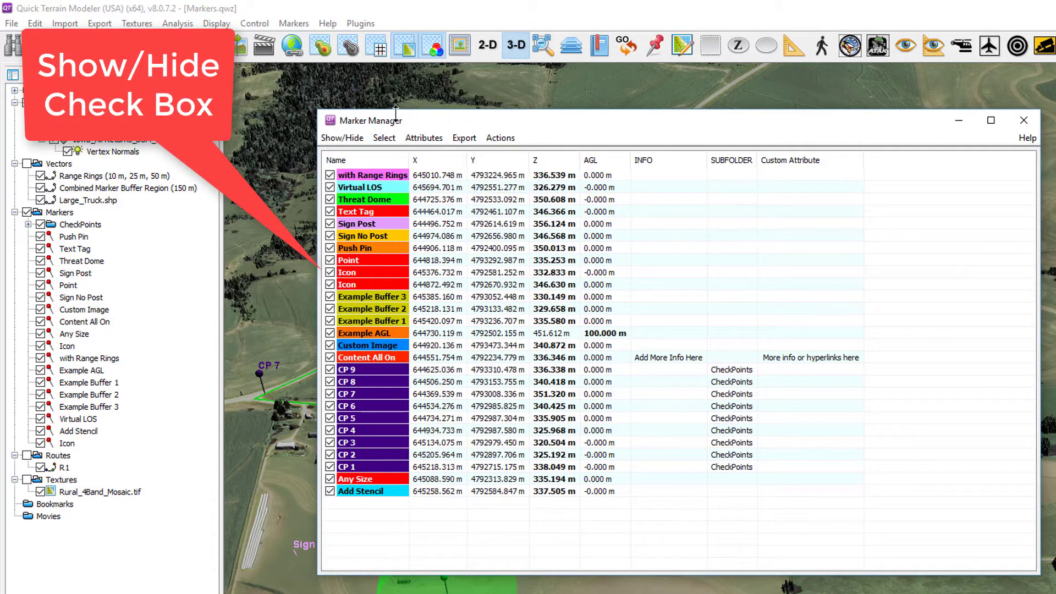
Sort the marker list by the Z column and then by the Name column.
left_click(543, 160)
left_click(389, 160)
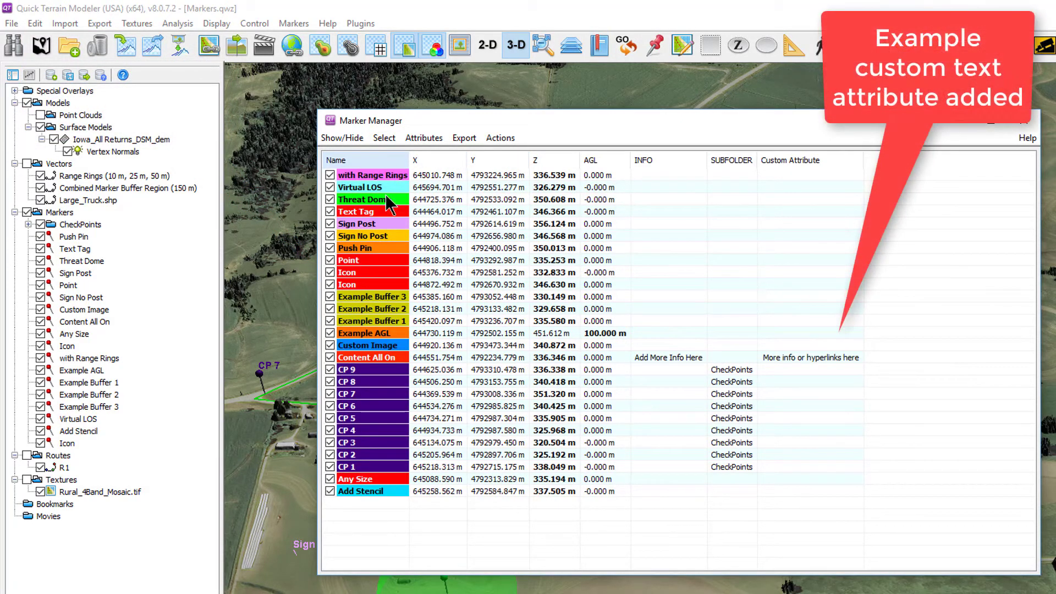
Select markers CP 9 through CP 1 and review the export formats in their context menu.
left_click(392, 369)
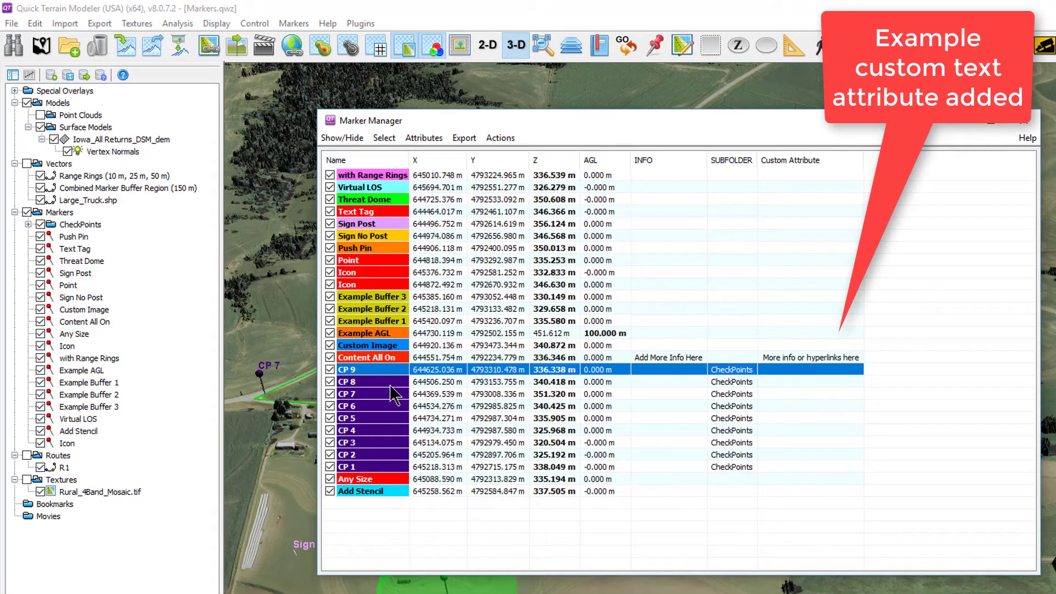
left_click(401, 465, "shift")
right_click(434, 478)
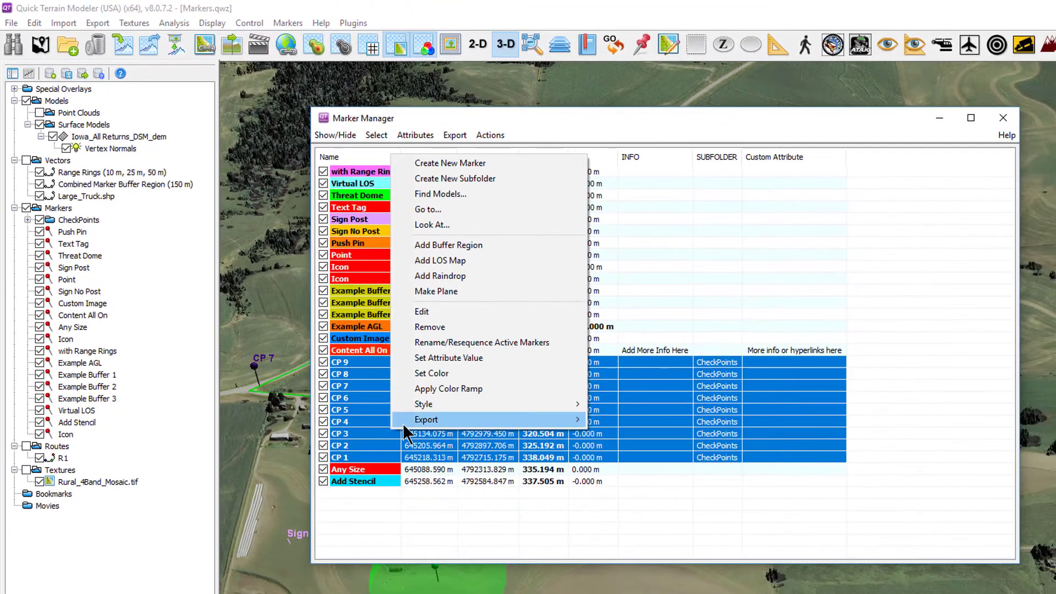
mouse_move(535, 559)
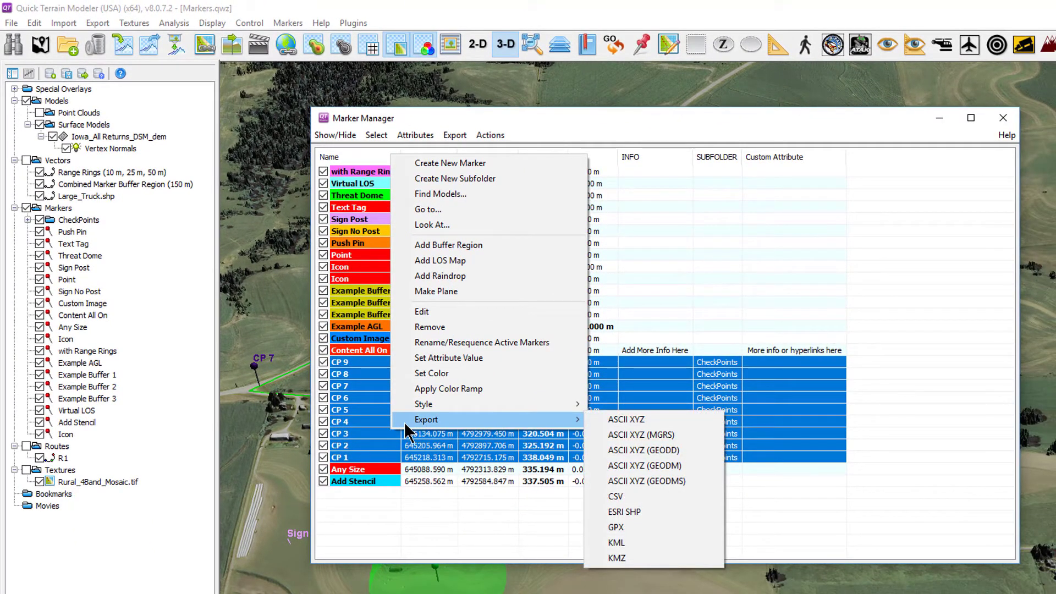
left_click(422, 516)
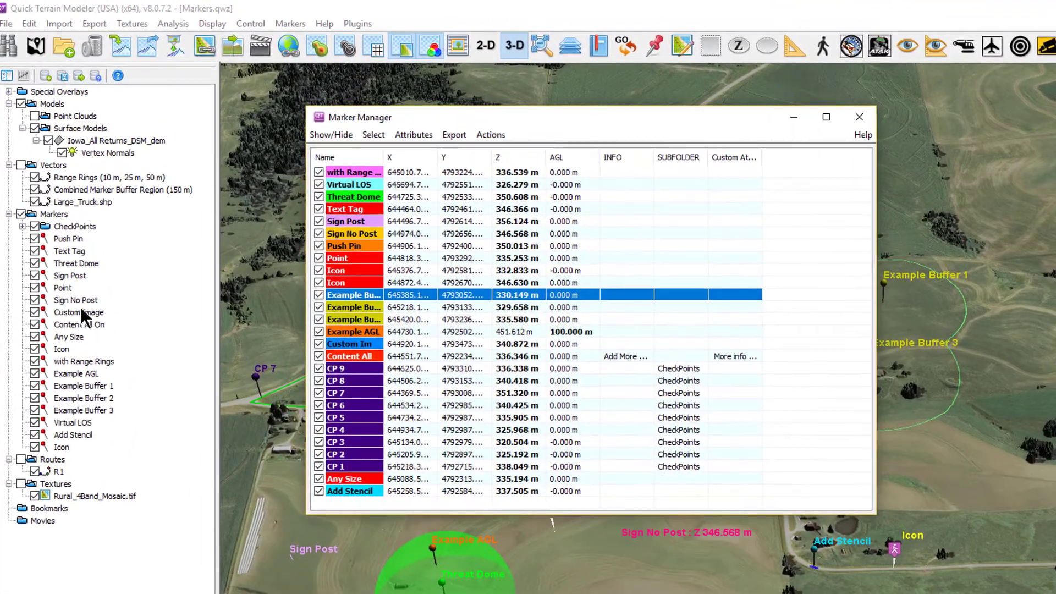
Review the export options of the CheckPoints folder and of the CP 9 marker.
right_click(77, 226)
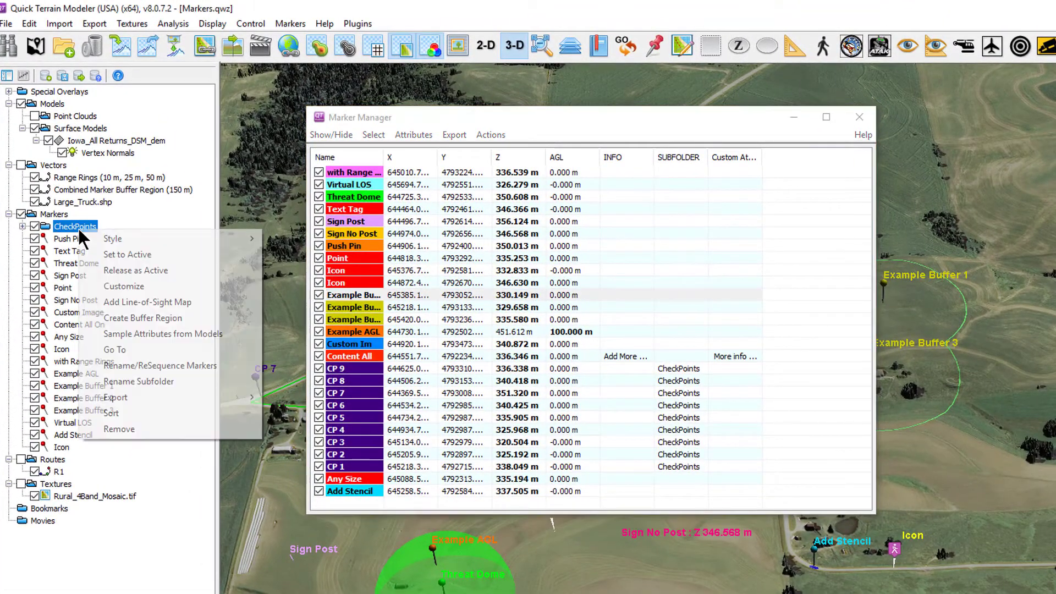
mouse_move(102, 401)
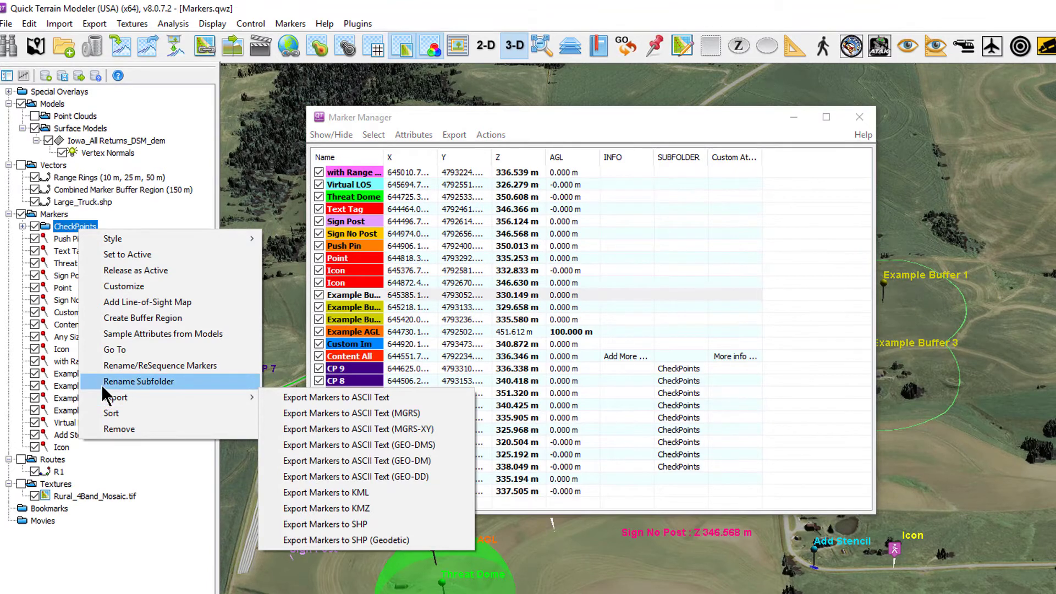
left_click(336, 368)
right_click(337, 368)
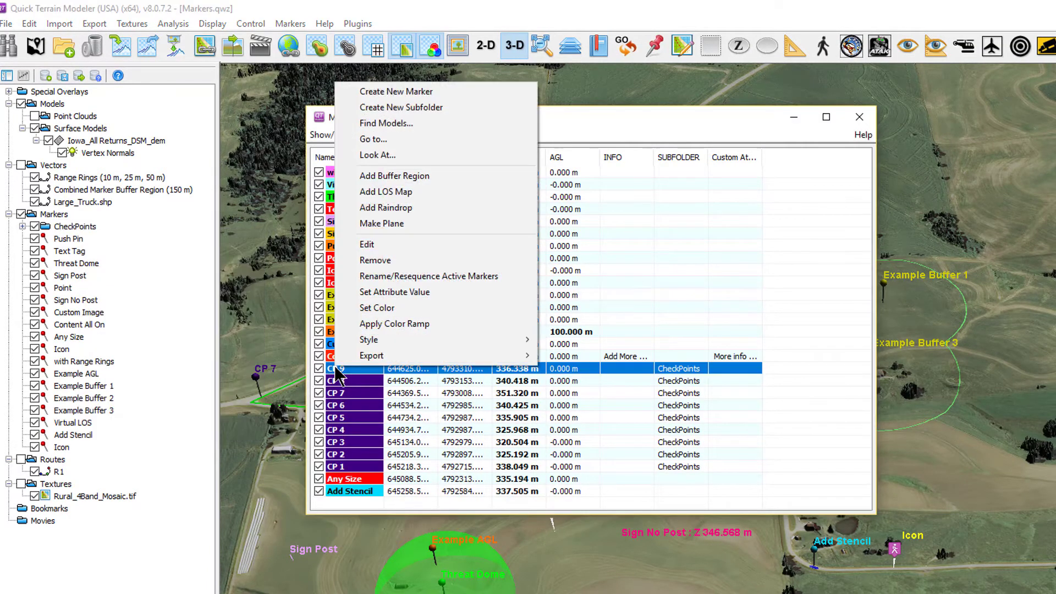
mouse_move(355, 357)
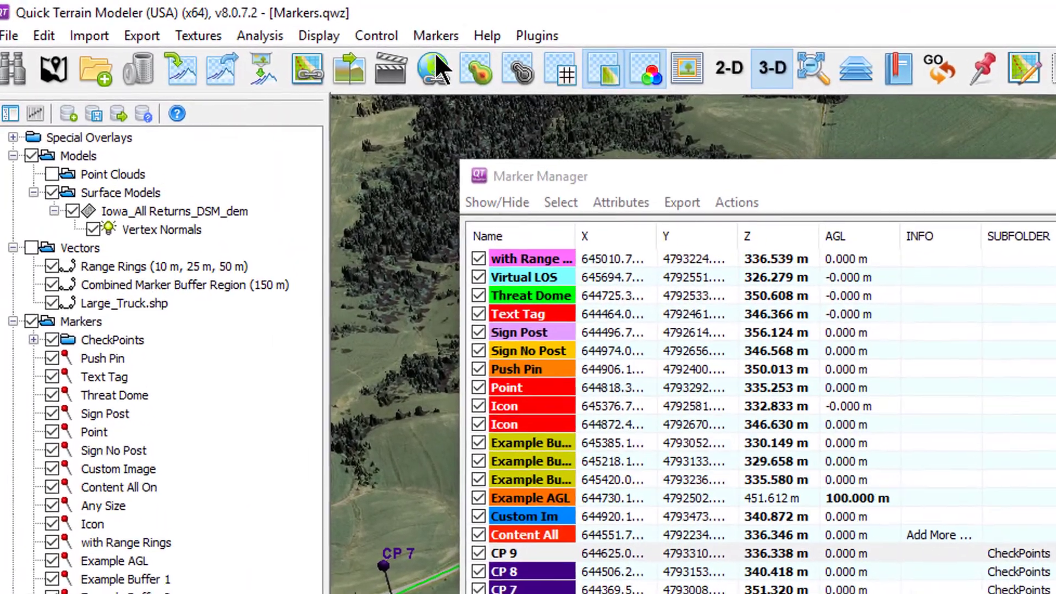
Open the Import Markers from vector file dialog and review the supported file types.
left_click(290, 24)
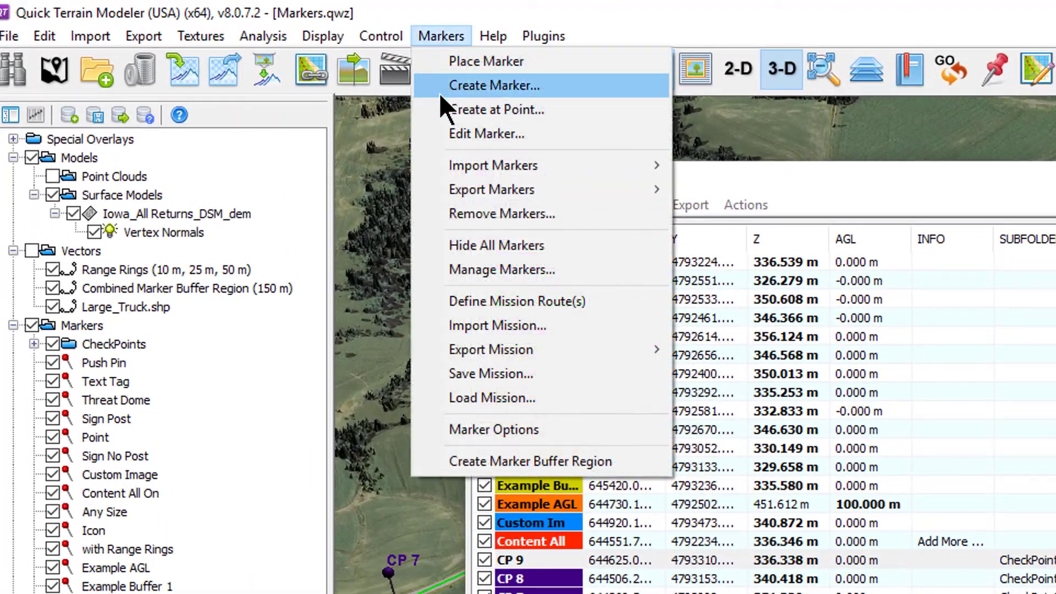
mouse_move(458, 168)
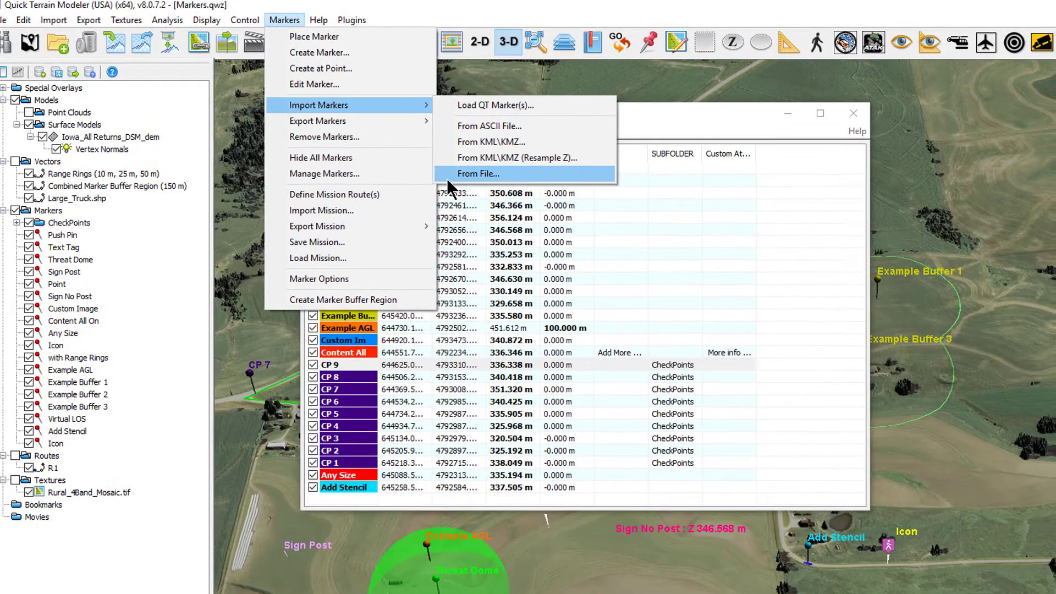
left_click(448, 174)
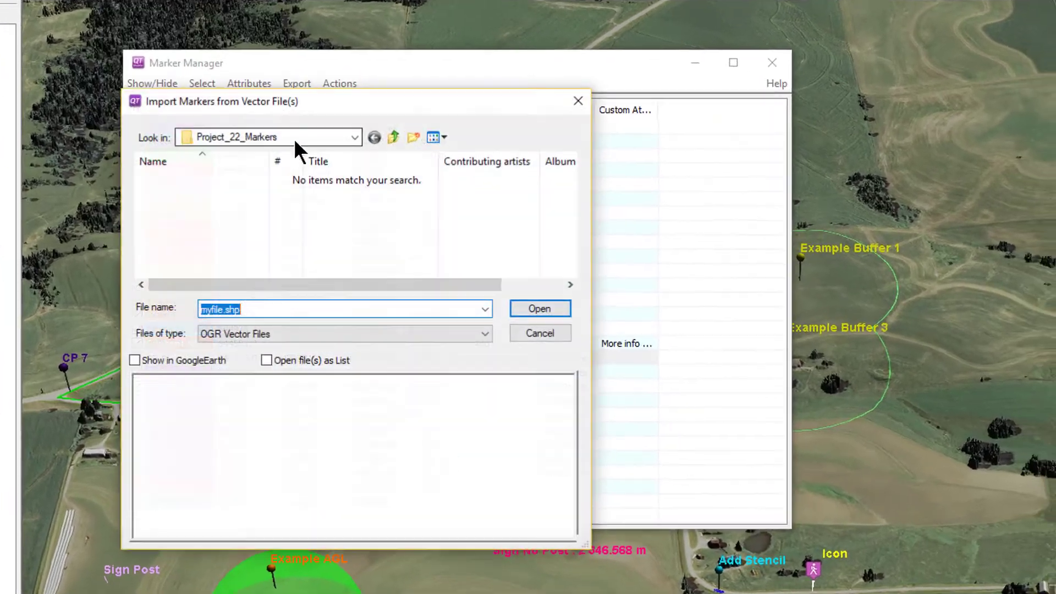
left_click(228, 330)
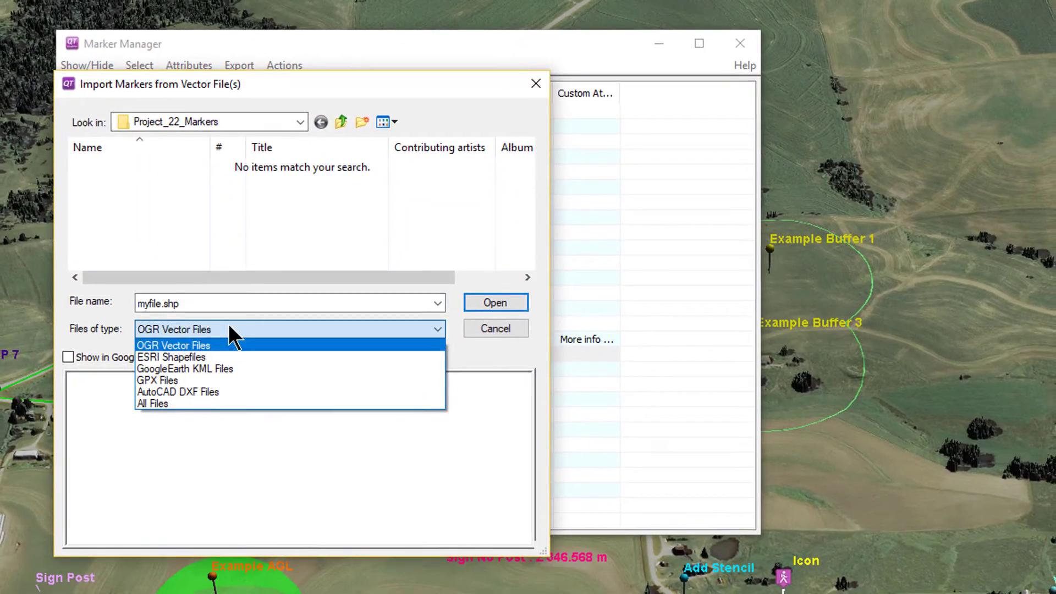